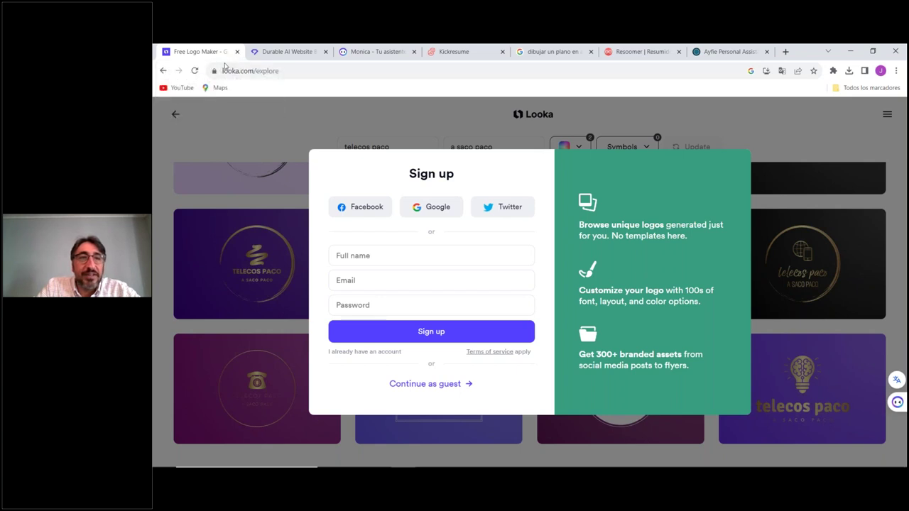
Step: Go back to Looka's symbol types page, and switch to PowerPoint to display the "Páginas web durable.co" slide
left_click(164, 71)
mouse_move(379, 465)
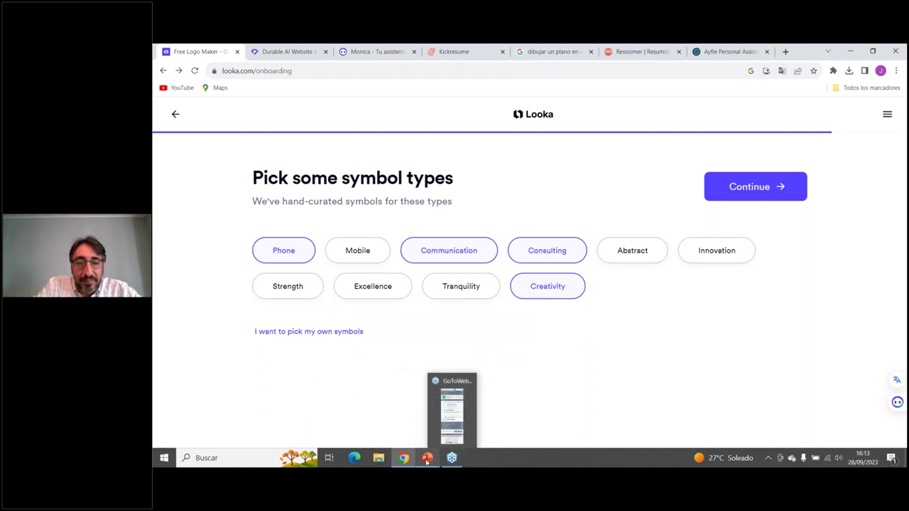
left_click(427, 458)
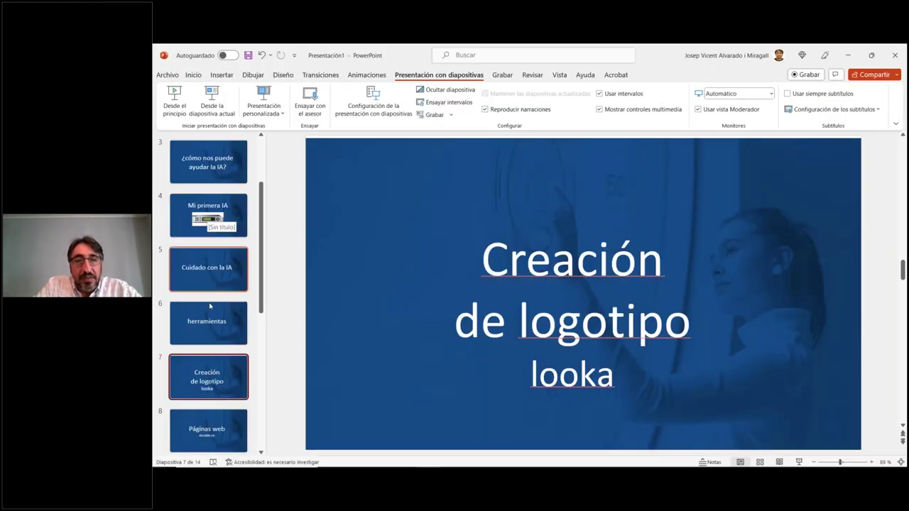
left_click(207, 429)
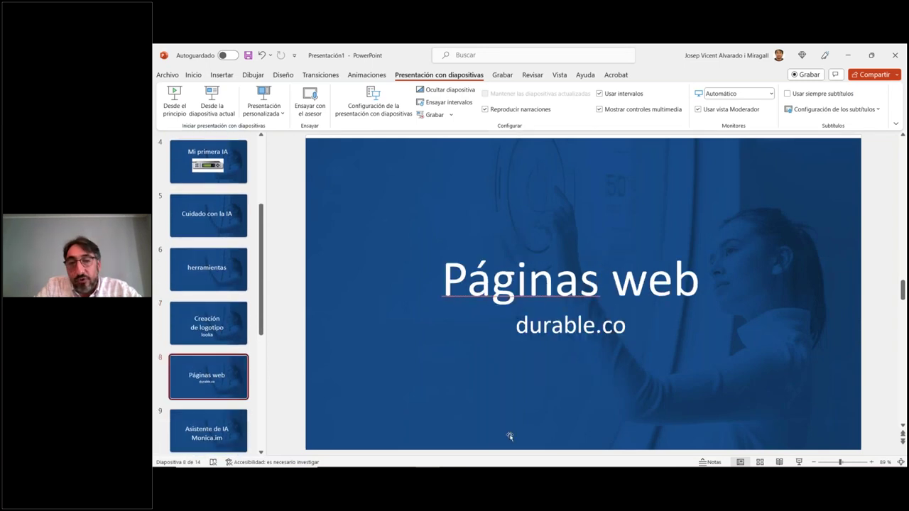
Step: Switch to Chrome and start generating a new website on the Durable site
mouse_move(451, 463)
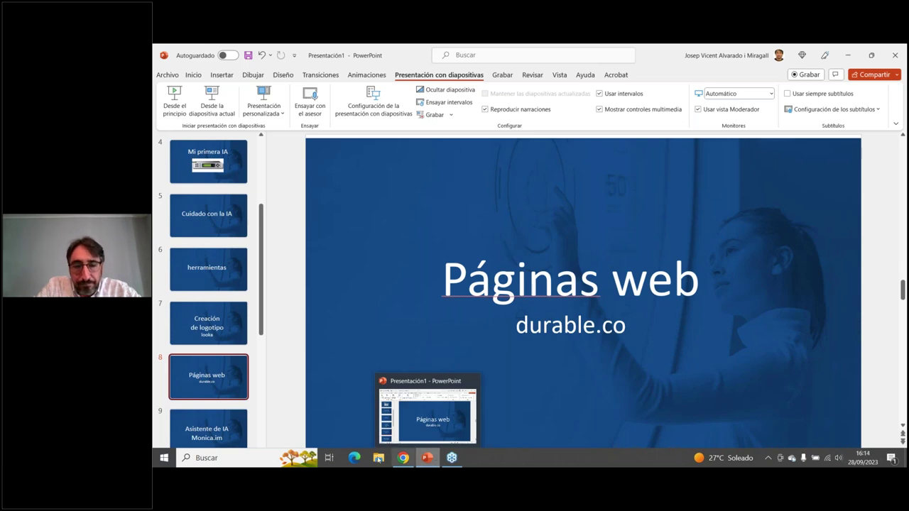
left_click(404, 458)
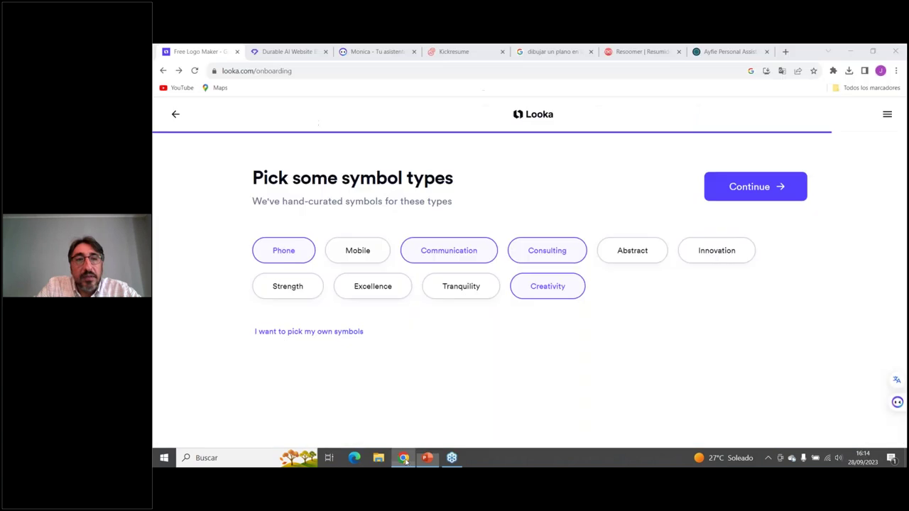
left_click(306, 52)
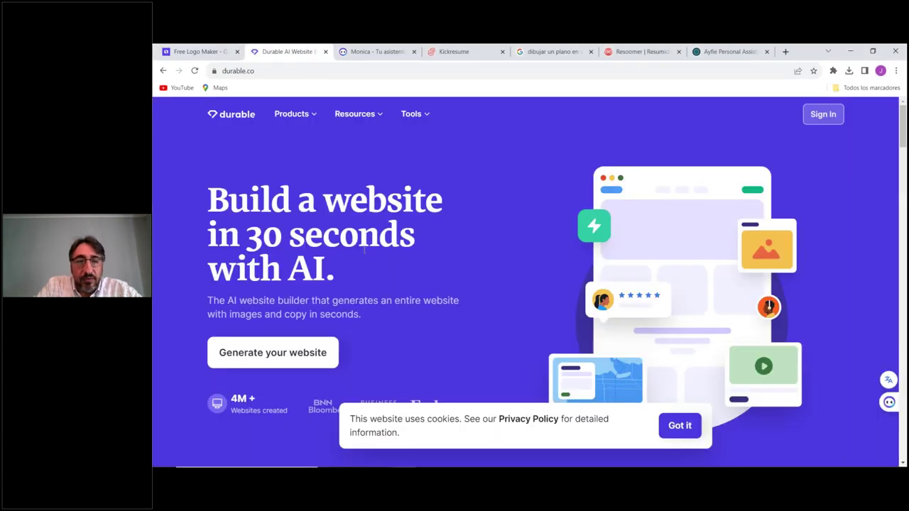
scroll(364, 250, "down", 1)
left_click(272, 303)
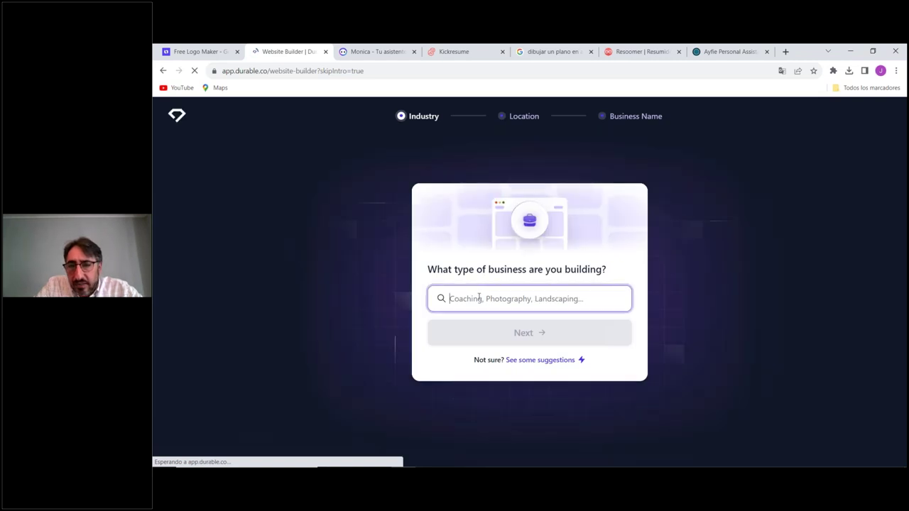
Step: Set the business type to "telecom" and continue to the location question
type("te")
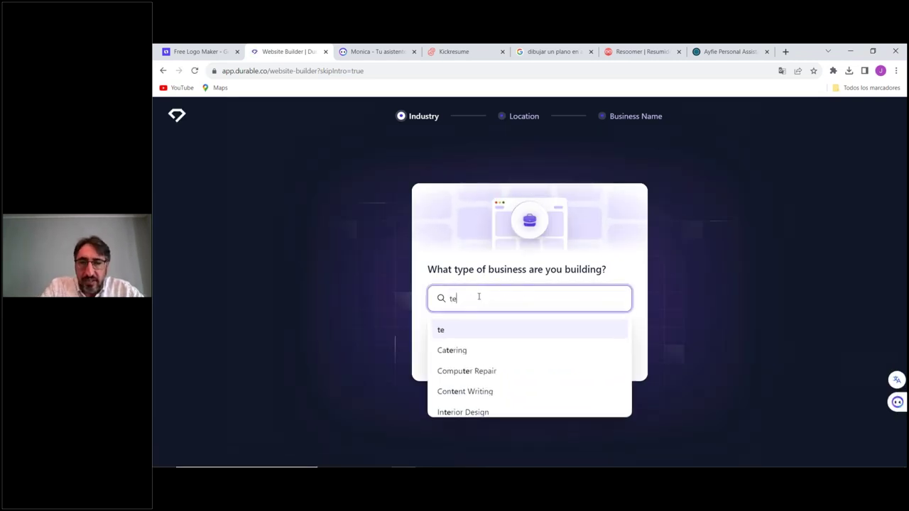
type("lecom")
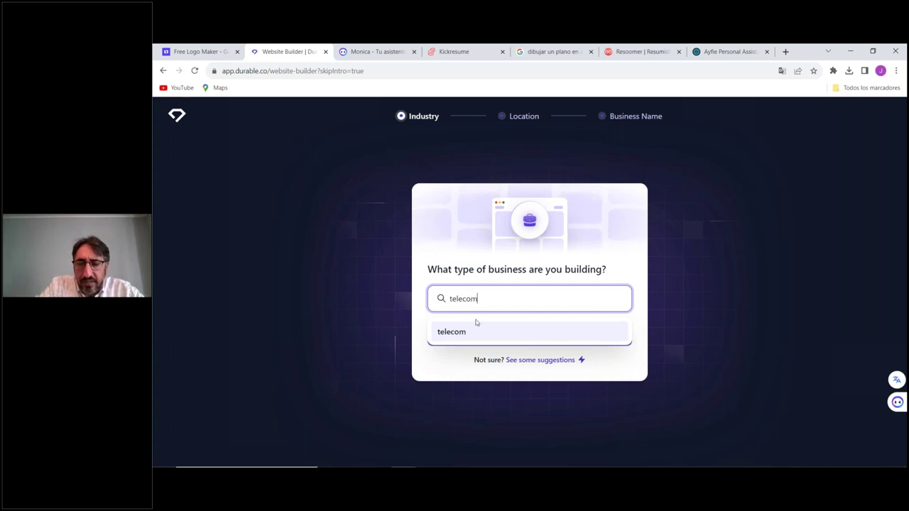
left_click(475, 332)
left_click(477, 332)
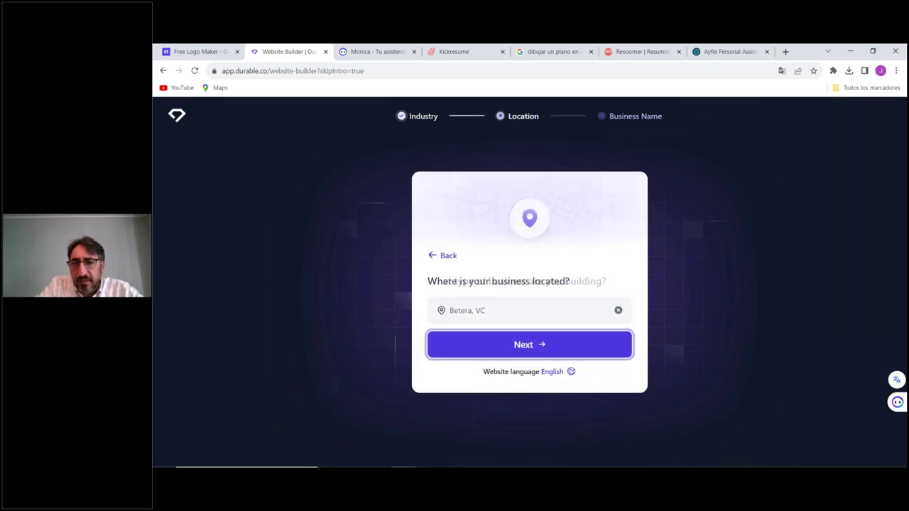
Step: Replace the business location with Xeraco and continue to the business name question
left_click(477, 311)
triple_click(476, 310)
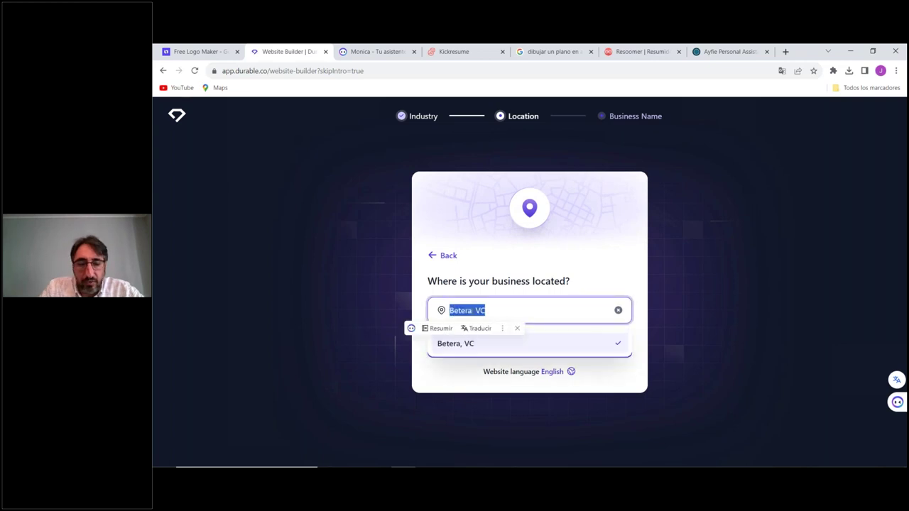
type("Xeraco")
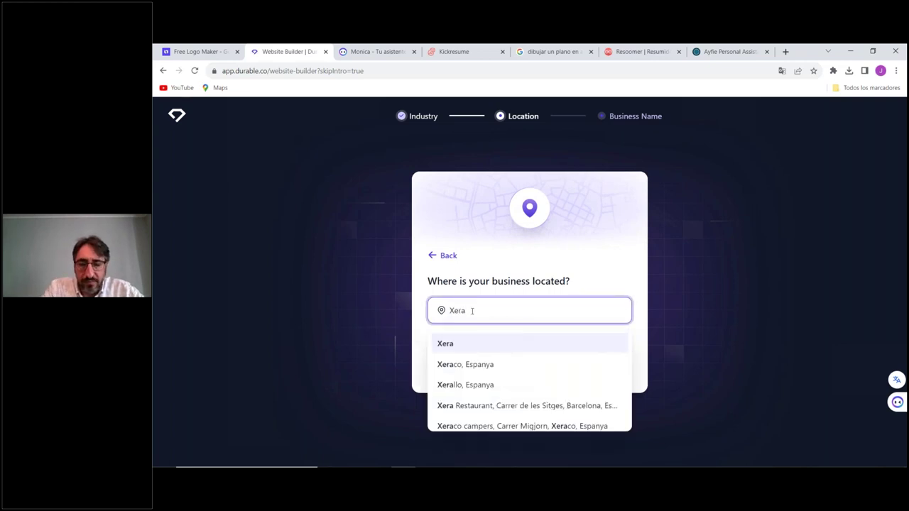
left_click(468, 347)
left_click(469, 346)
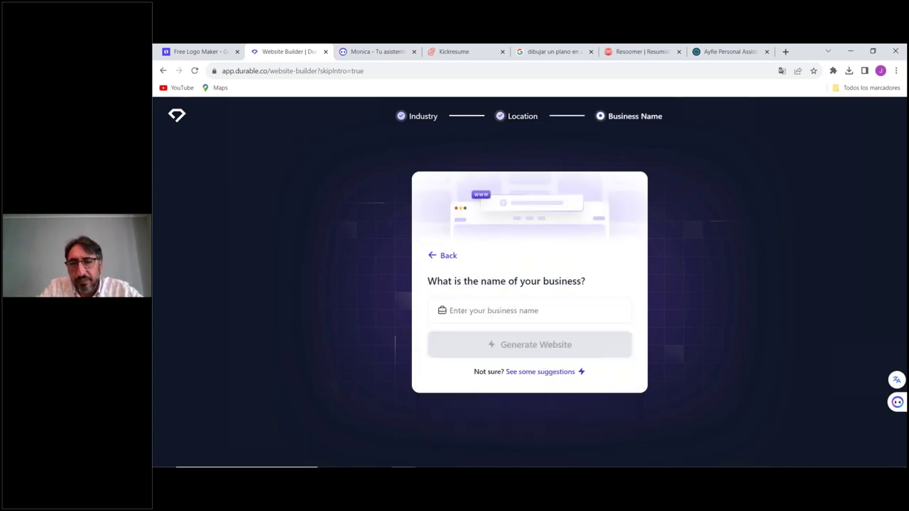
Step: Name the business "telecos" followed by the presenter's first name, and generate the website
left_click(468, 318)
left_click(471, 312)
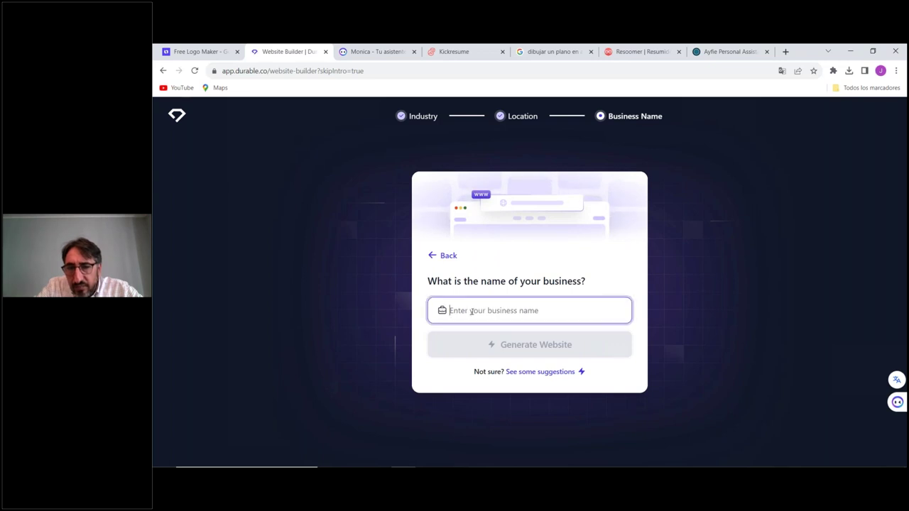
type("t")
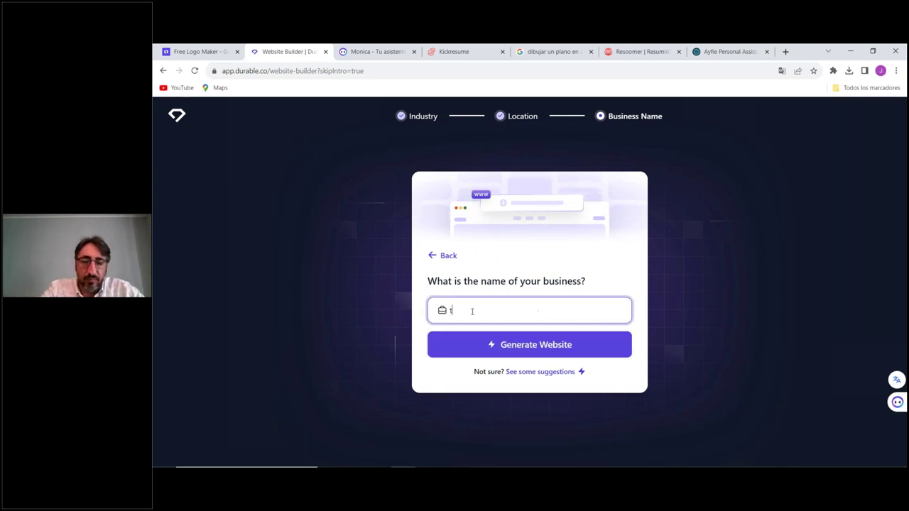
type("elec")
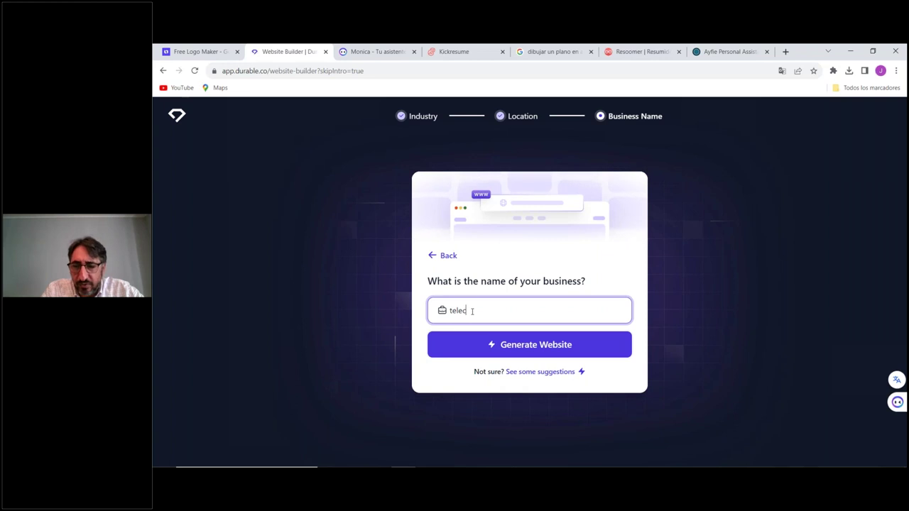
type("os Josep")
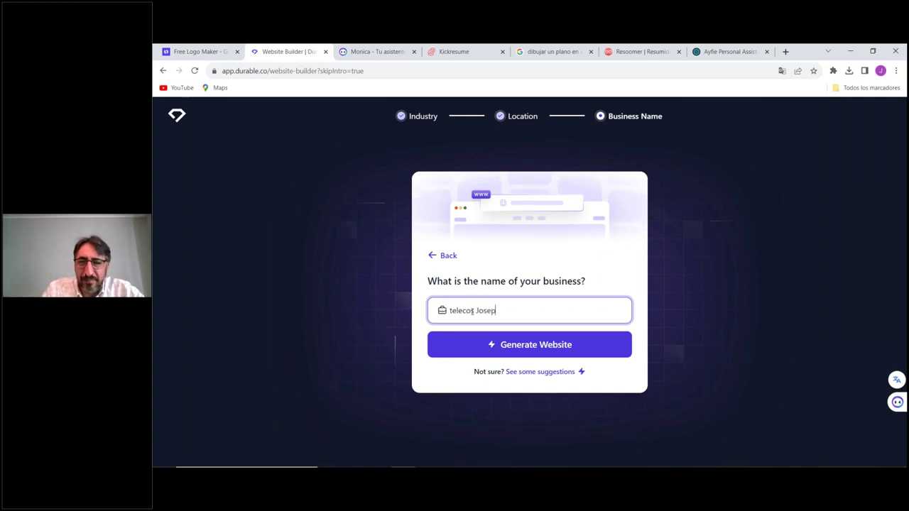
left_click(510, 346)
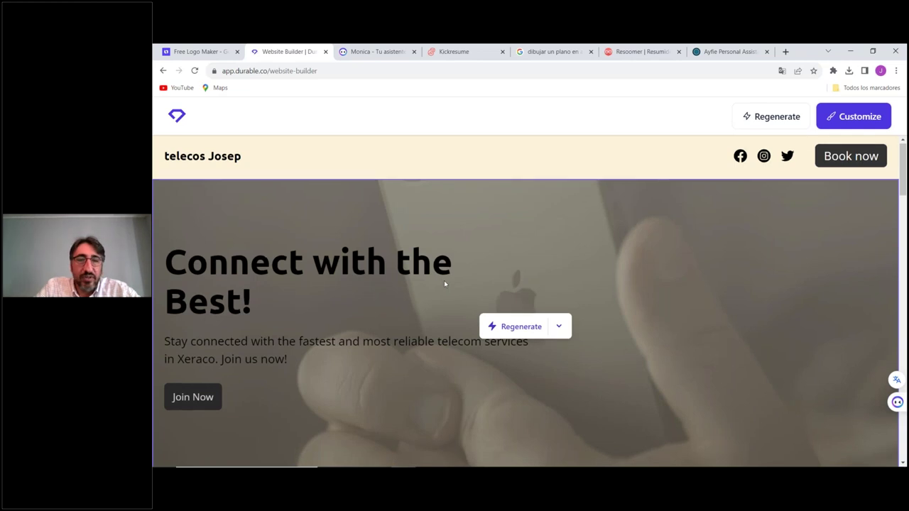
Step: Review the generated website's banner, introduction, services, clients, testimonial, about and contact sections
scroll(444, 284, "down", 5)
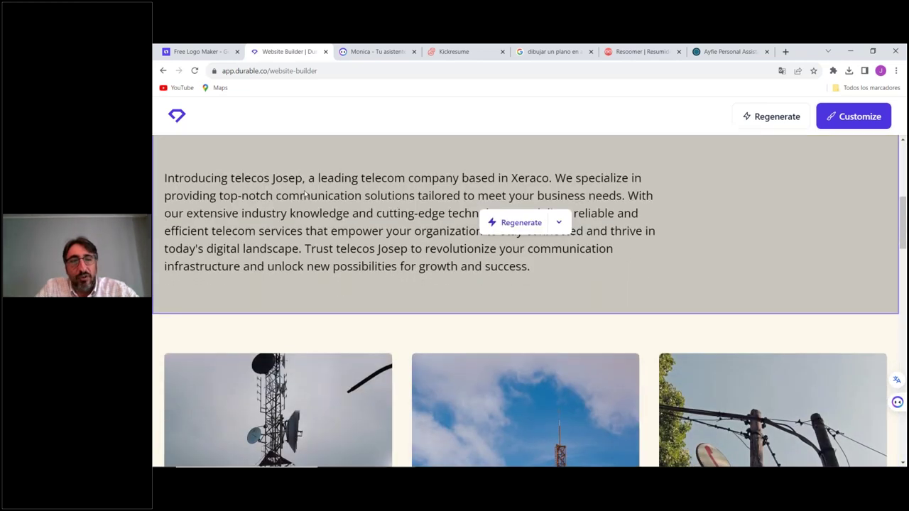
scroll(305, 193, "down", 4)
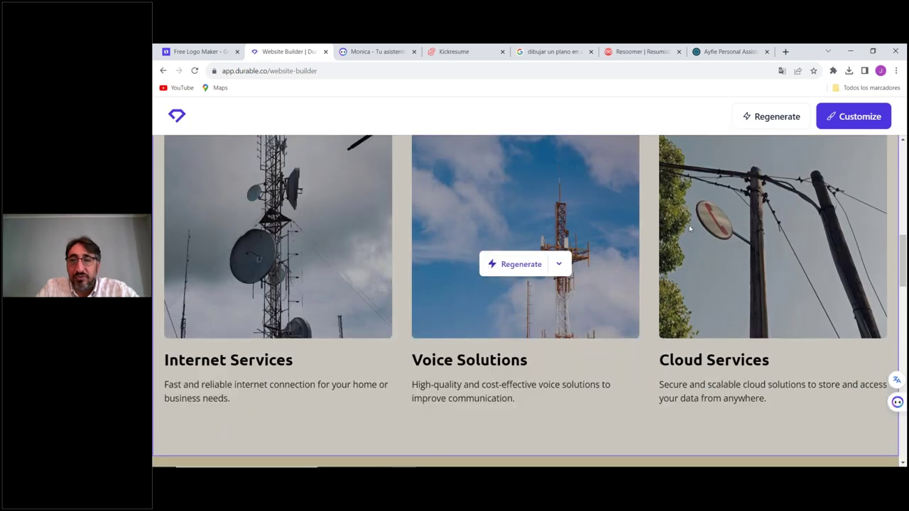
scroll(344, 280, "down", 5)
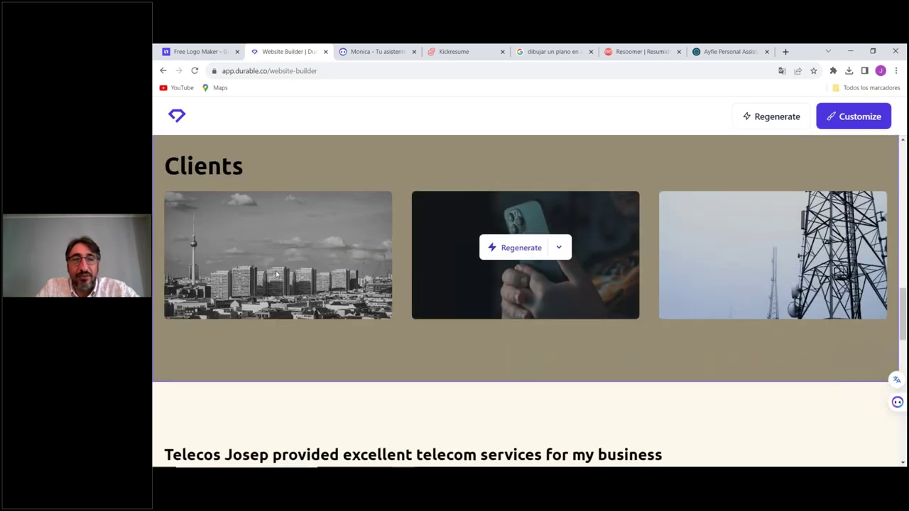
scroll(263, 259, "down", 4)
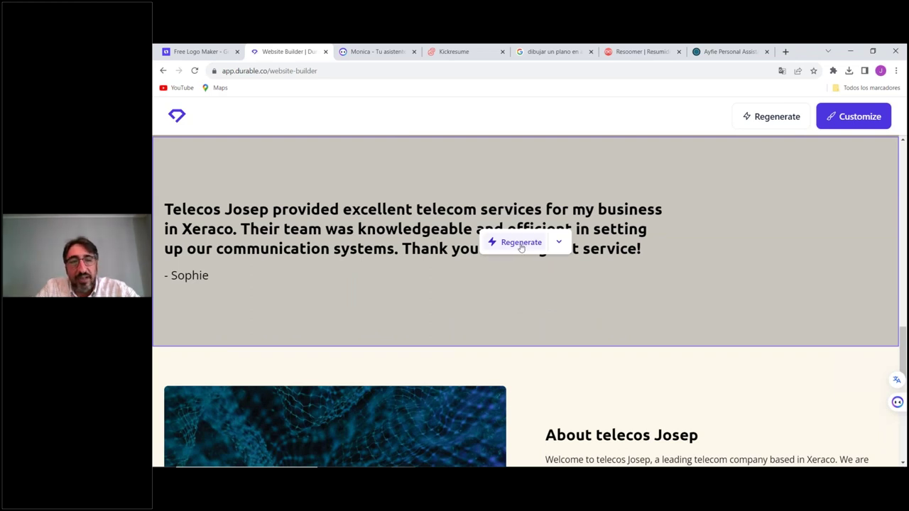
scroll(253, 247, "down", 2)
scroll(254, 249, "down", 1)
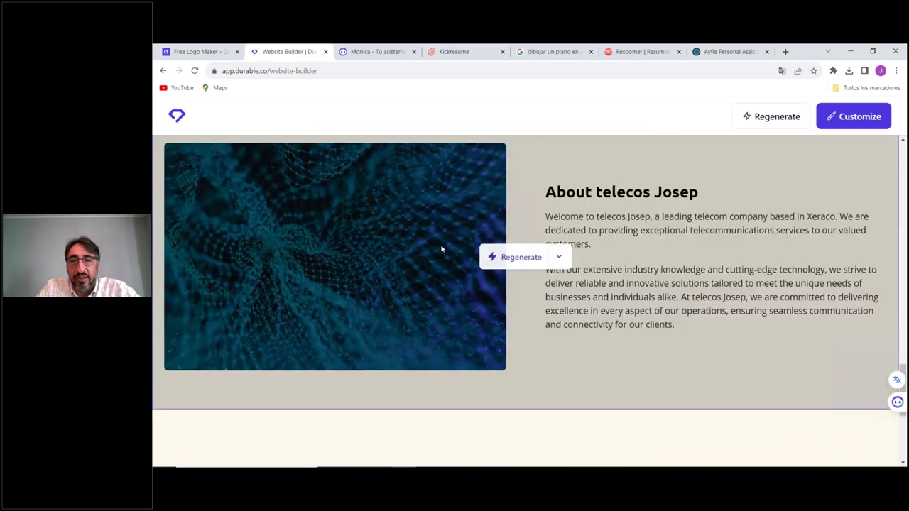
scroll(395, 237, "down", 3)
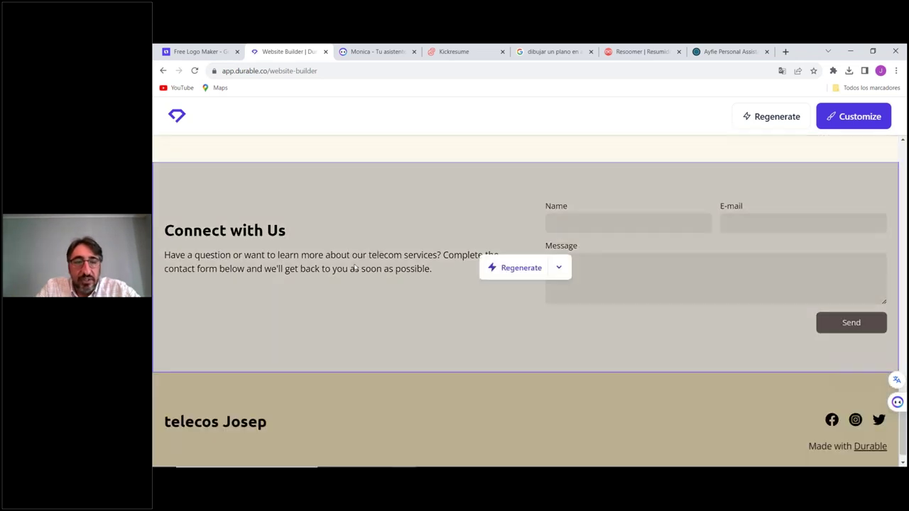
scroll(353, 268, "down", 1)
scroll(355, 268, "up", 3)
scroll(355, 259, "up", 12)
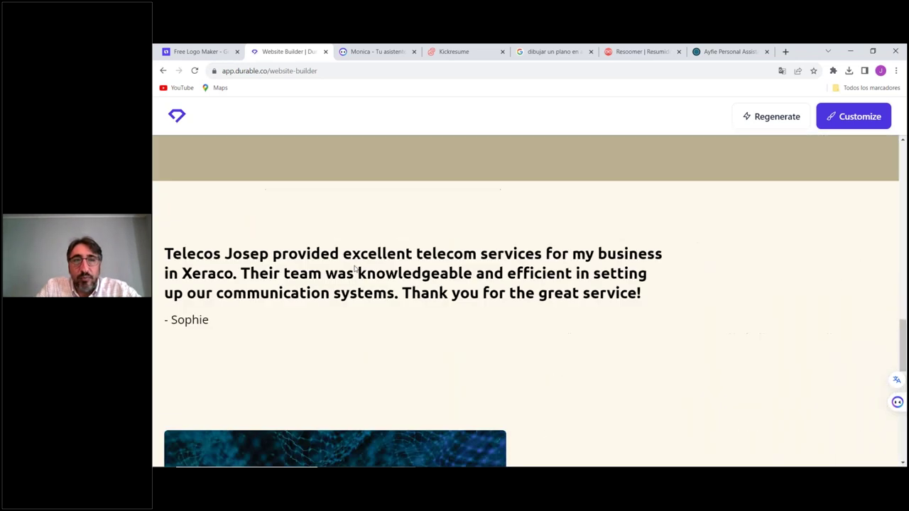
scroll(354, 249, "up", 8)
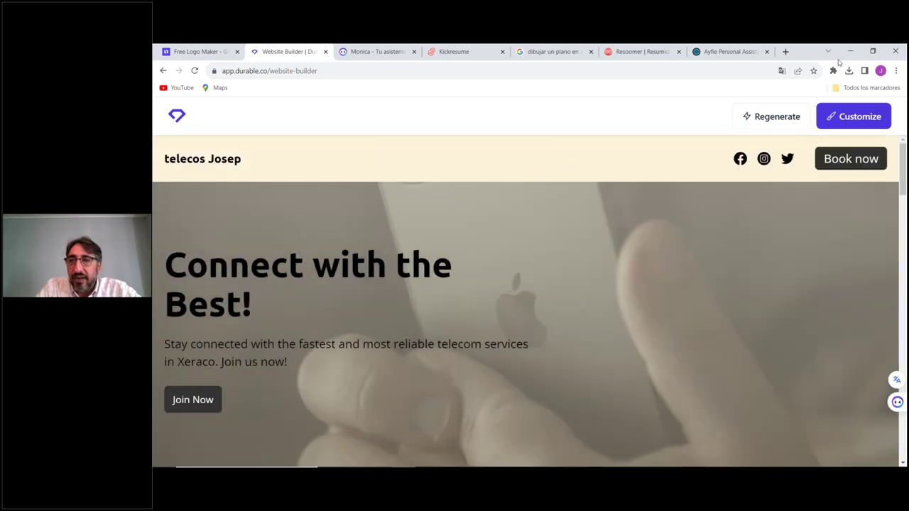
mouse_move(745, 247)
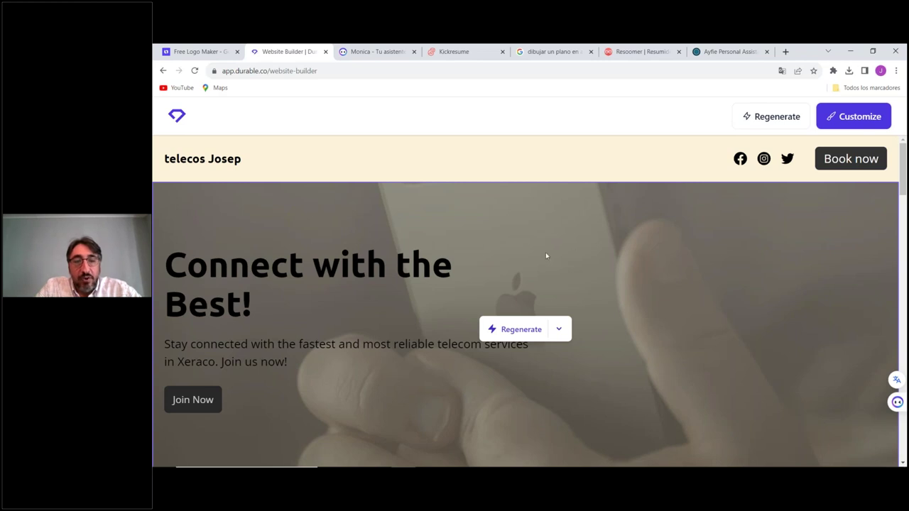
scroll(546, 255, "down", 4)
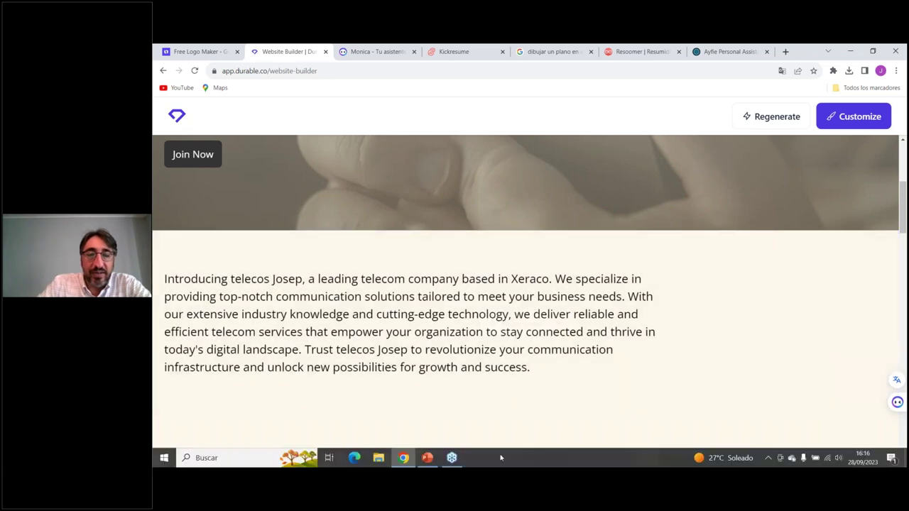
Step: Display the "Asistente de IA Monica.im" slide in PowerPoint, and return to Chrome to open the Monica site
left_click(427, 458)
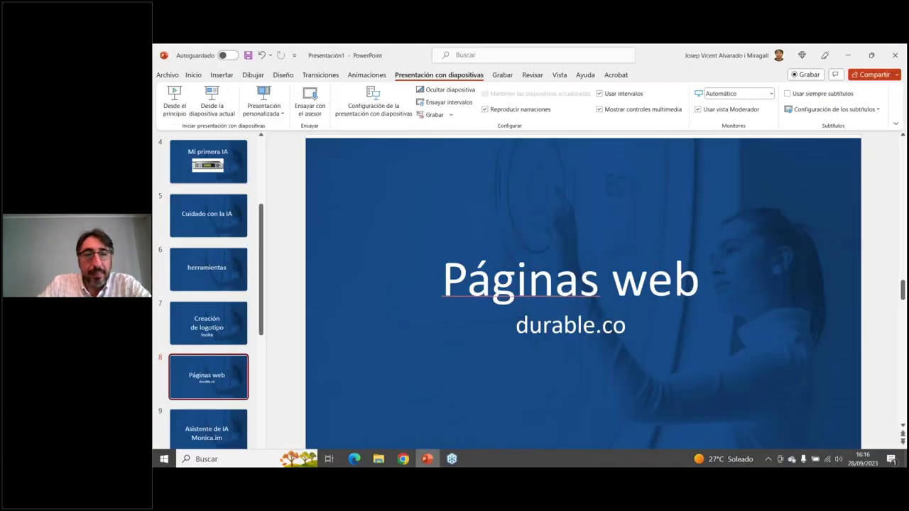
left_click(211, 438)
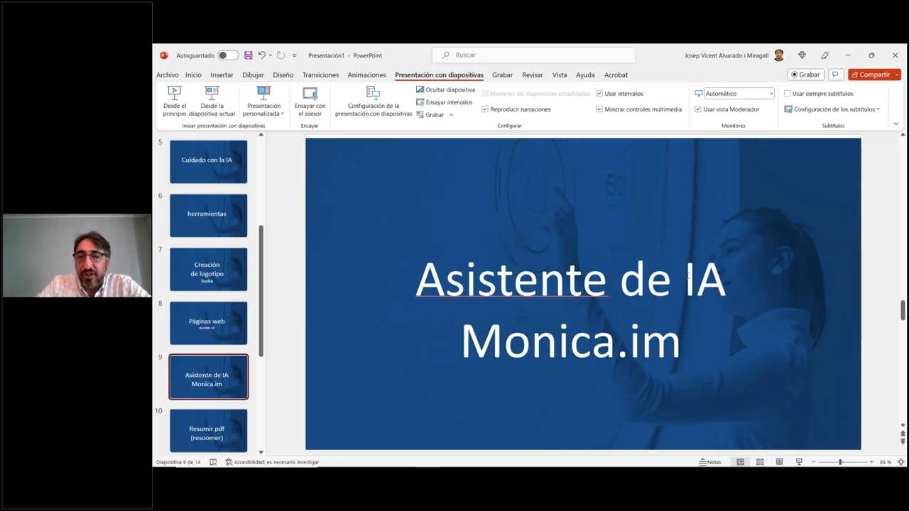
mouse_move(418, 459)
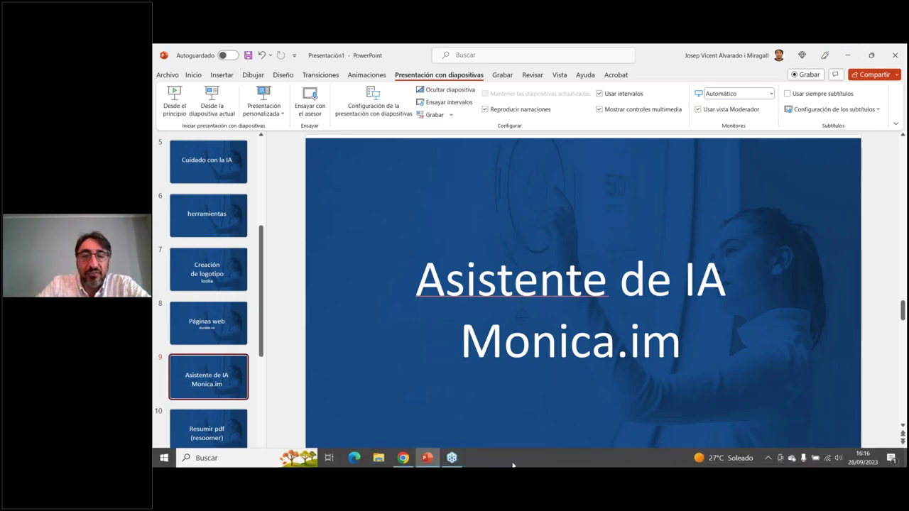
left_click(402, 458)
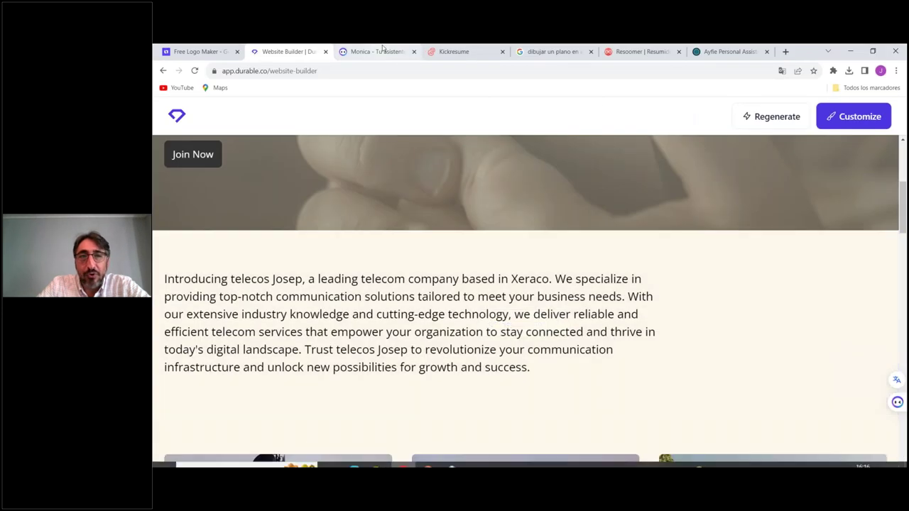
left_click(376, 52)
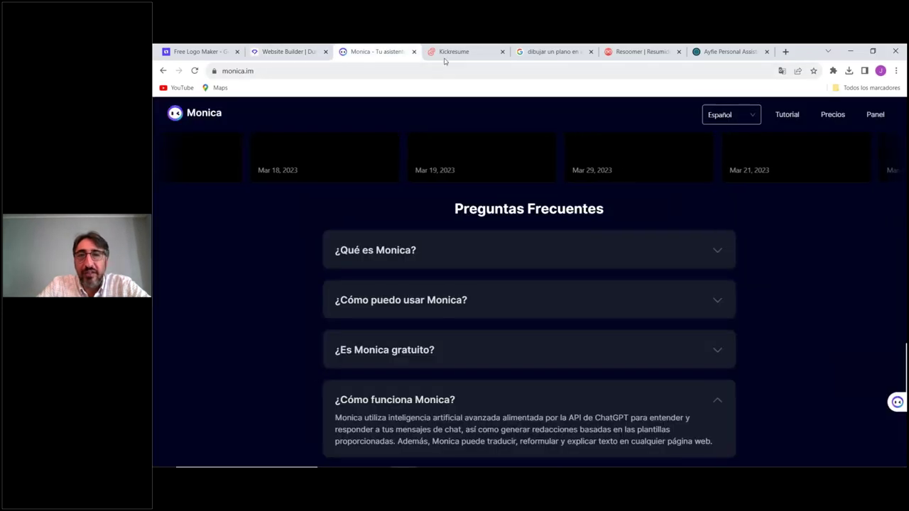
Step: Show the Google results for "dibujar un plano en autocad" and place that page directly before Kickresume in the browser's page order
left_click(532, 55)
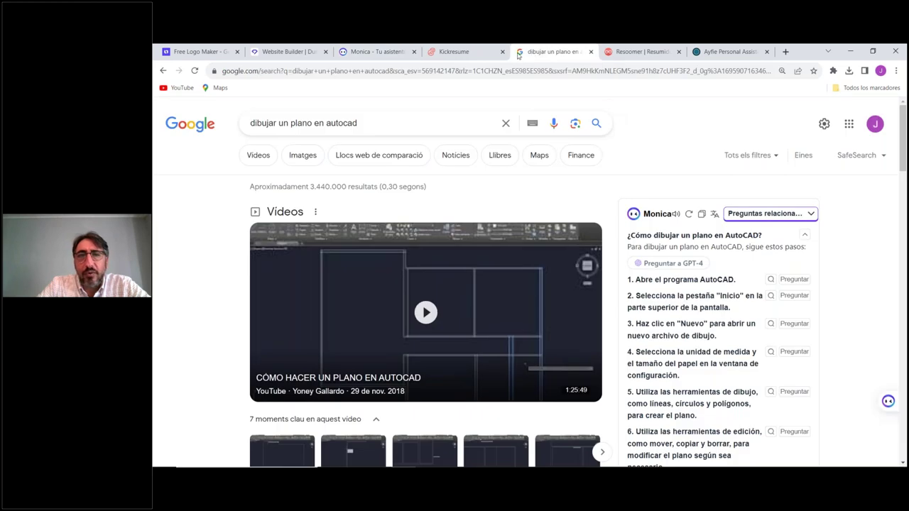
left_click_drag(518, 55, 433, 55)
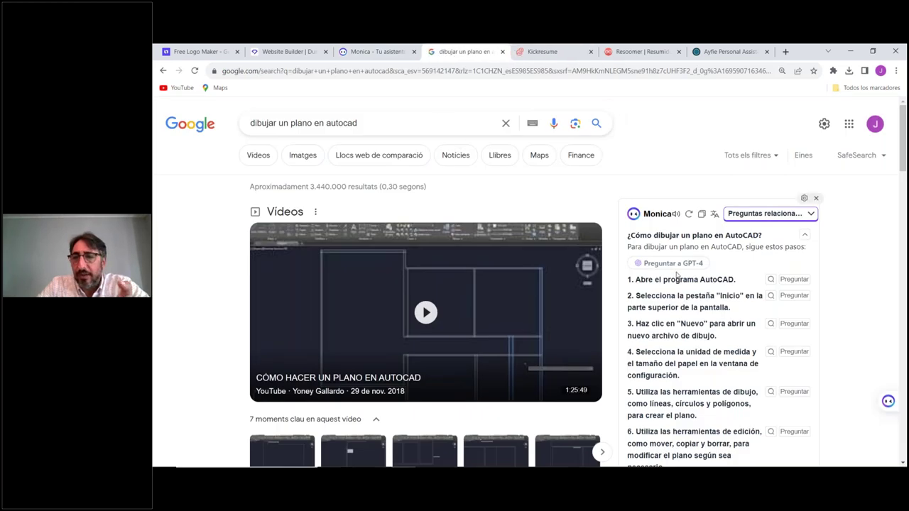
Step: Rerun the Google search for "dibujar un plano en autocad" and read through Monica's numbered steps and related questions
triple_click(367, 122)
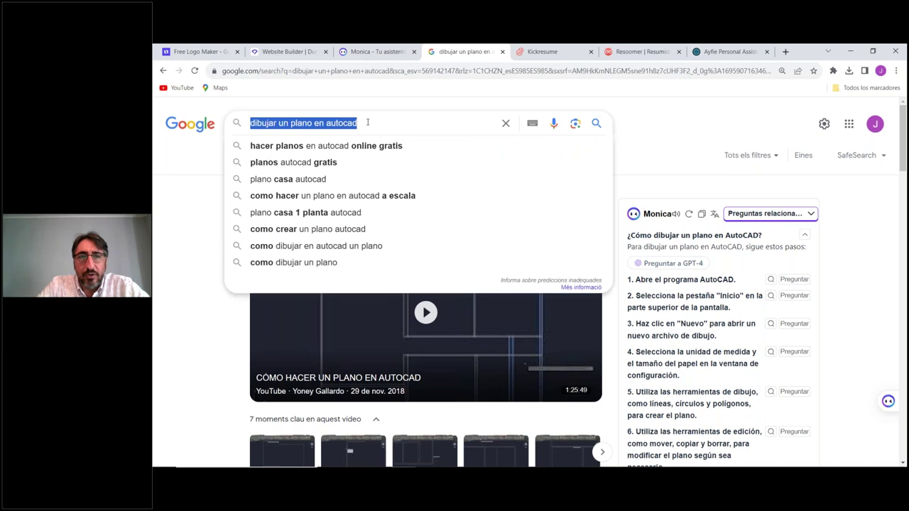
key("Return")
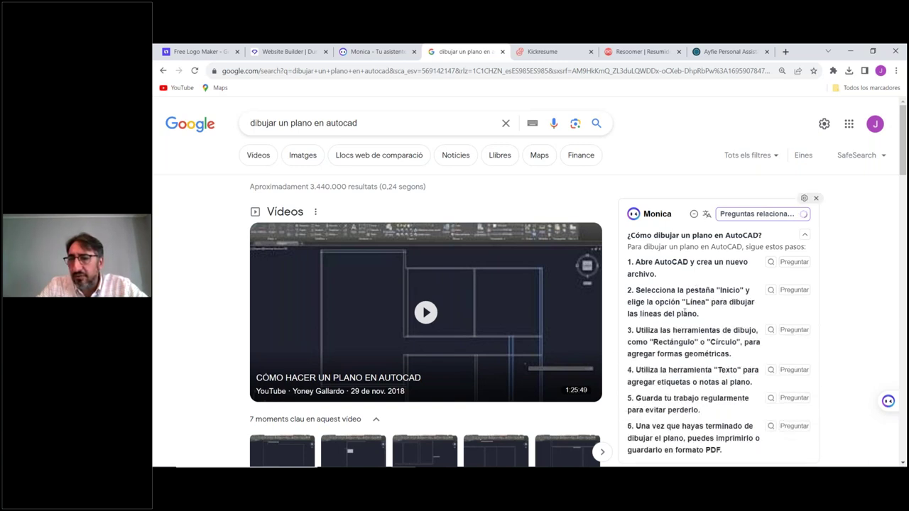
scroll(684, 313, "down", 2)
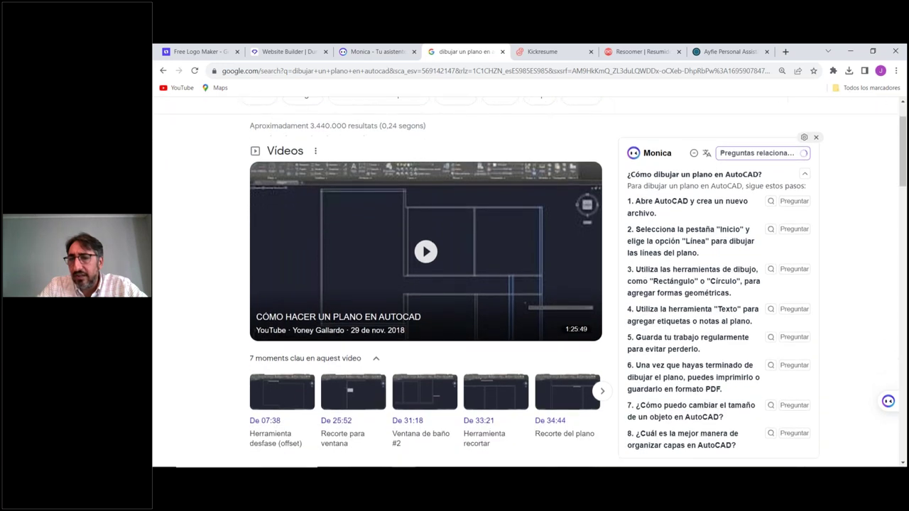
scroll(684, 320, "down", 3)
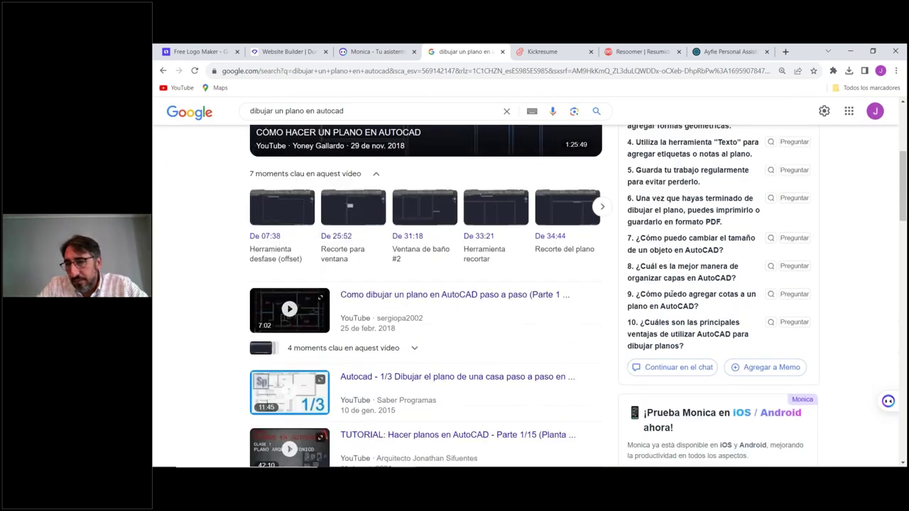
scroll(662, 323, "up", 3)
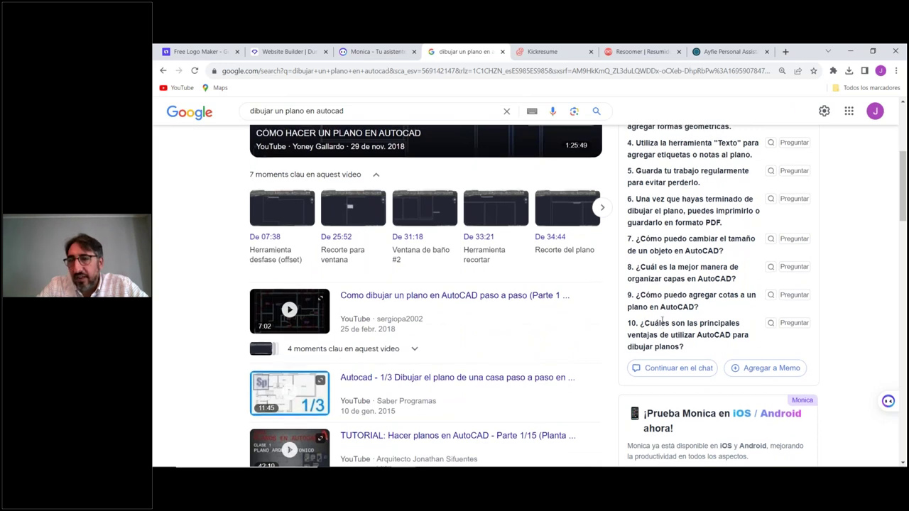
scroll(661, 318, "up", 1)
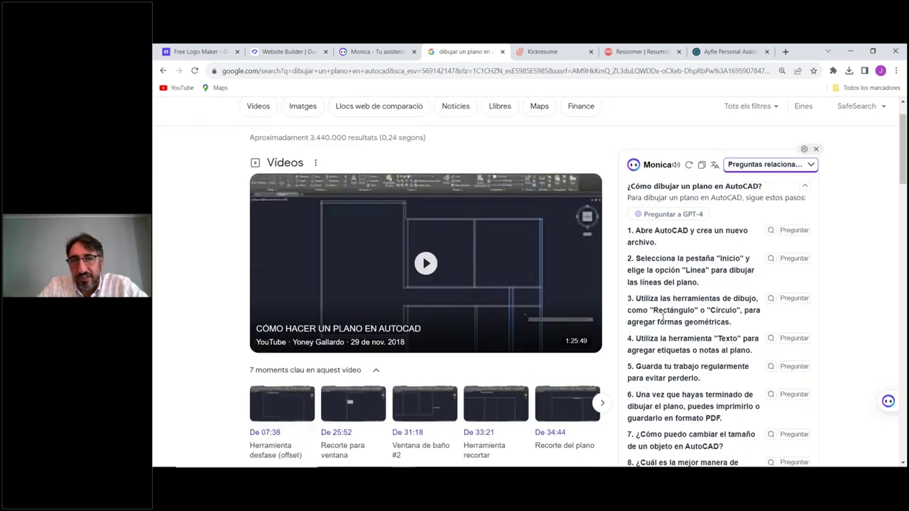
scroll(662, 317, "up", 1)
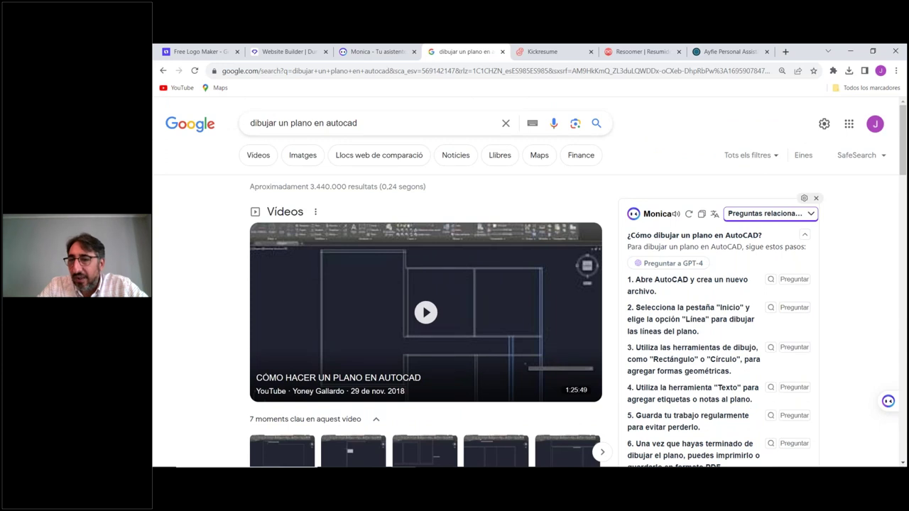
Step: Try to ask GPT-4 about the AutoCAD plan query through Monica, and dismiss the upgrade offer
left_click(684, 265)
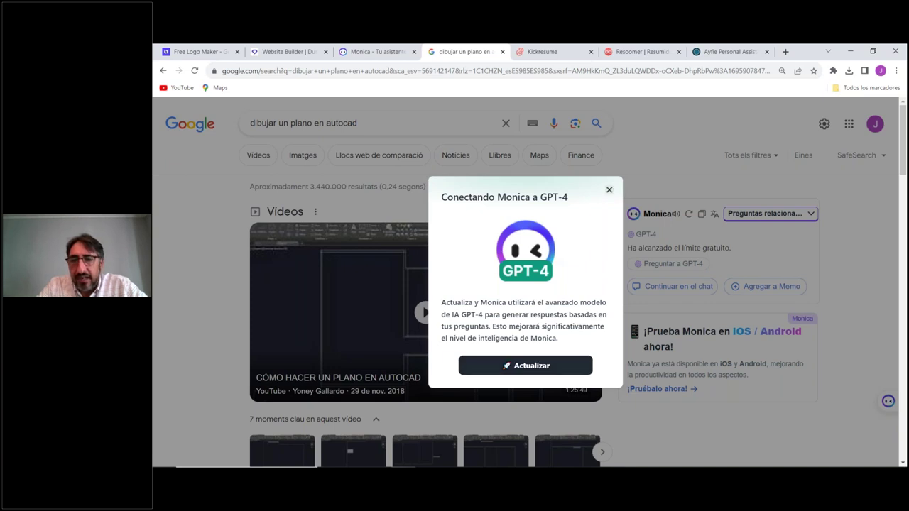
key("Escape")
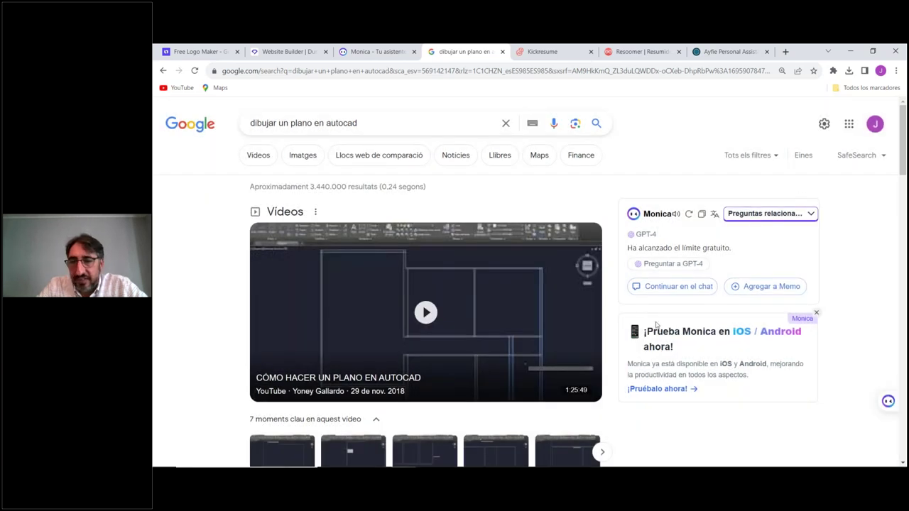
scroll(657, 325, "down", 2)
scroll(661, 327, "up", 2)
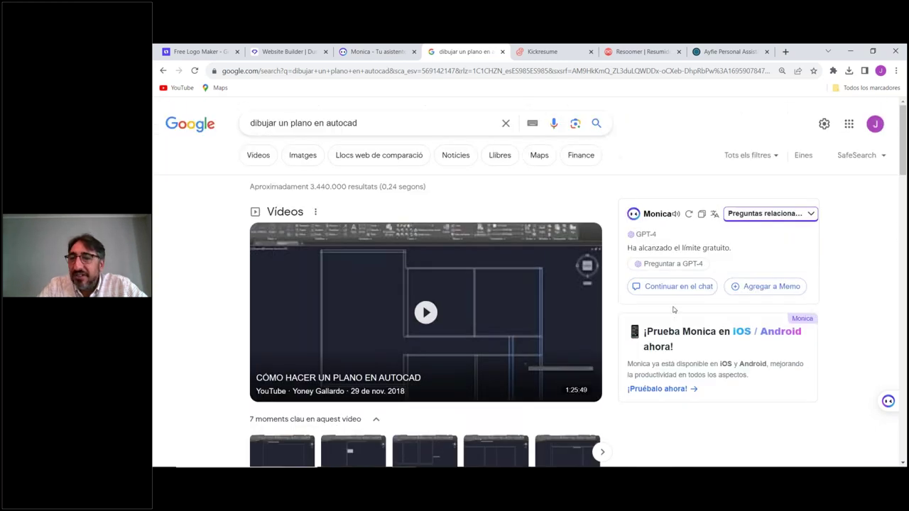
Step: Run the suggested search "plano casa 1 planta autocad" and review Monica's answer and related questions
double_click(363, 124)
triple_click(363, 124)
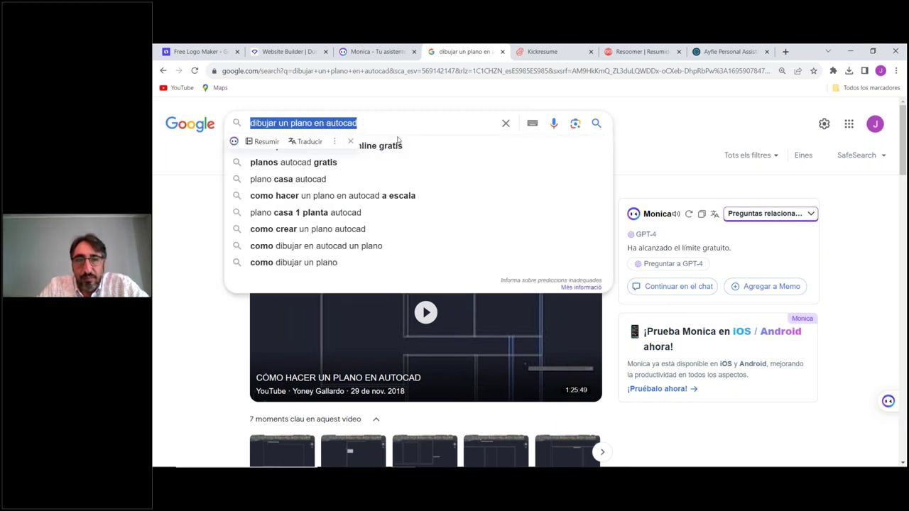
left_click(352, 211)
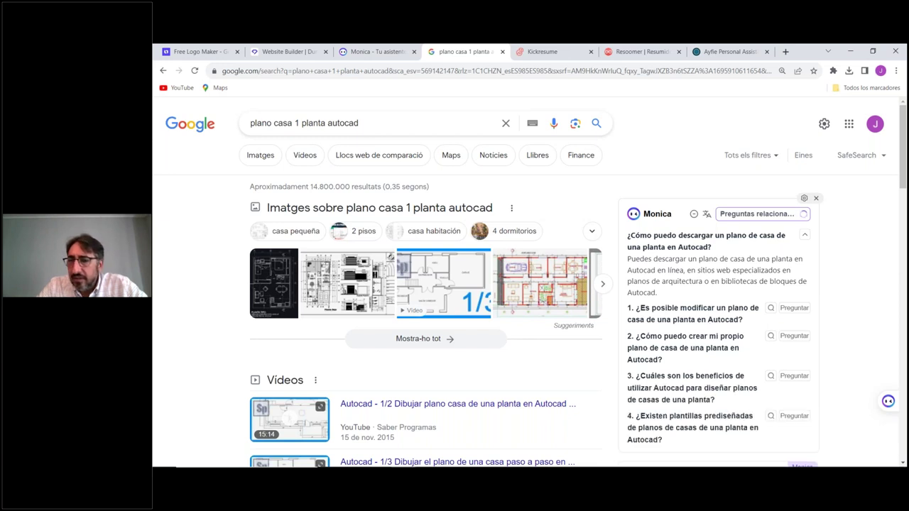
scroll(708, 319, "down", 2)
scroll(694, 284, "down", 1)
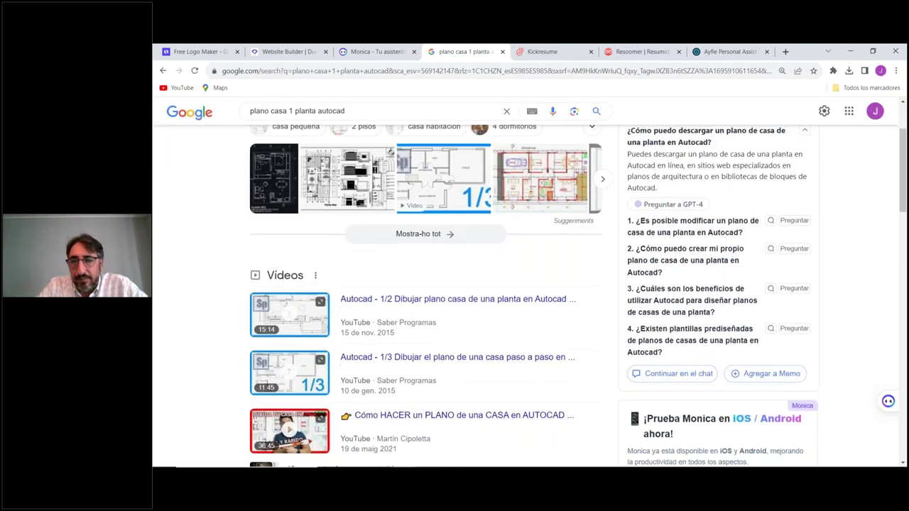
scroll(694, 284, "down", 1)
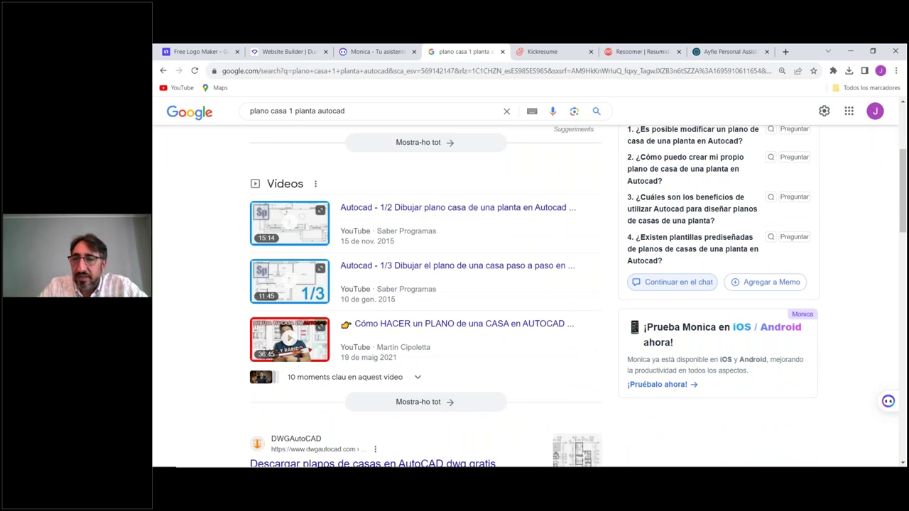
Step: Search Google for "darme de alta como autonomo" and review Monica's answer, its related questions and the web results
double_click(379, 111)
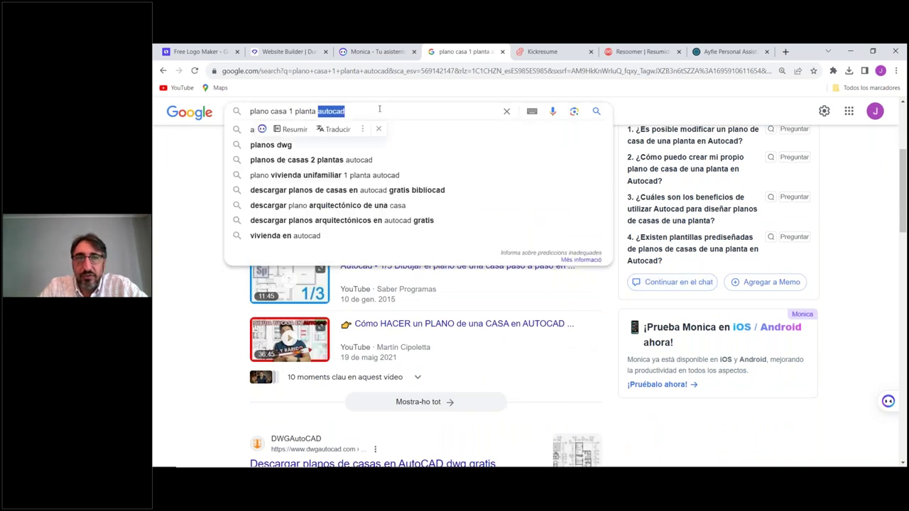
key("ctrl+a")
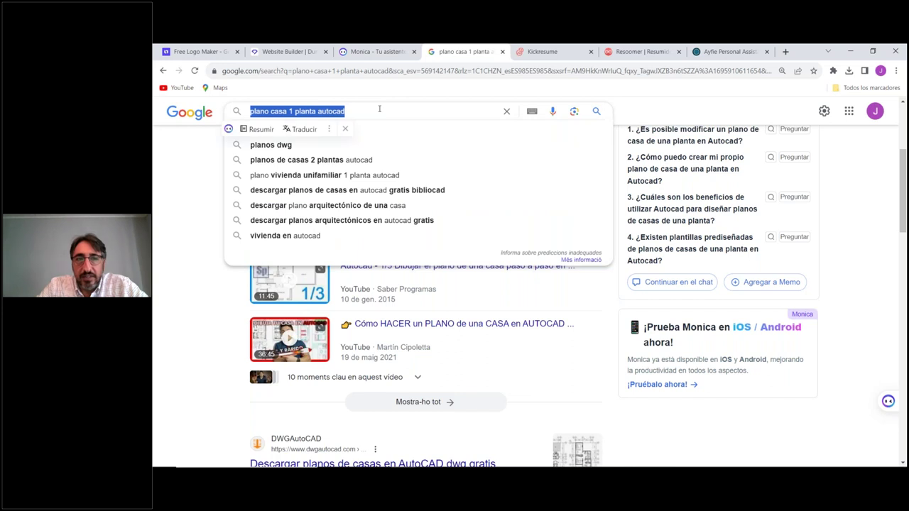
type("ai")
key("BackSpace")
key("BackSpace")
type("dar")
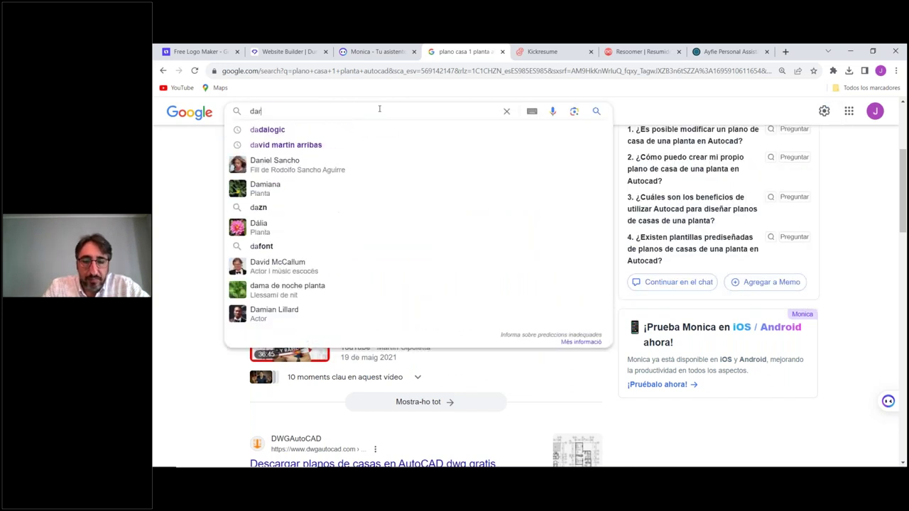
type("me de alta com")
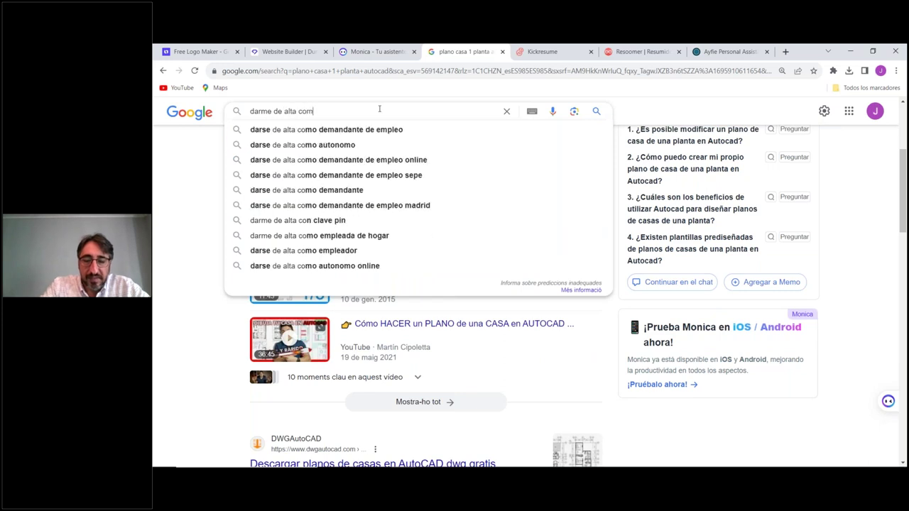
type("o autonomo")
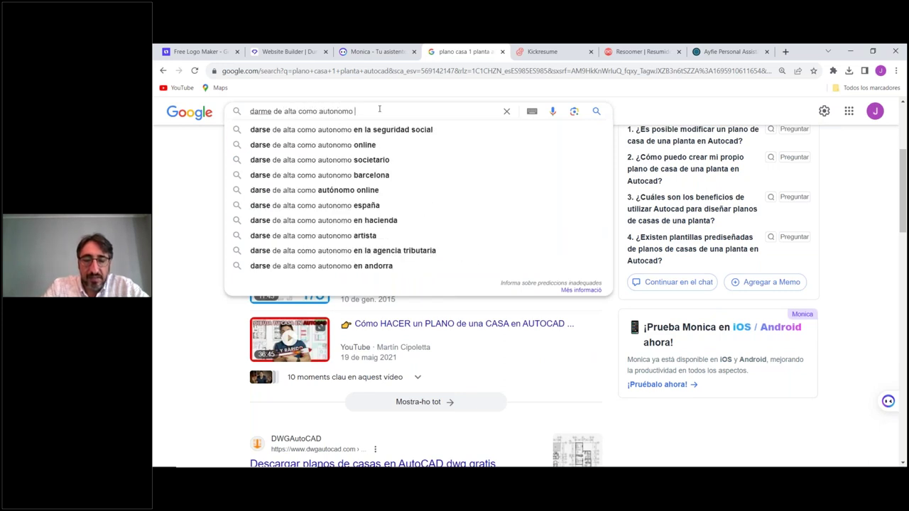
key("Return")
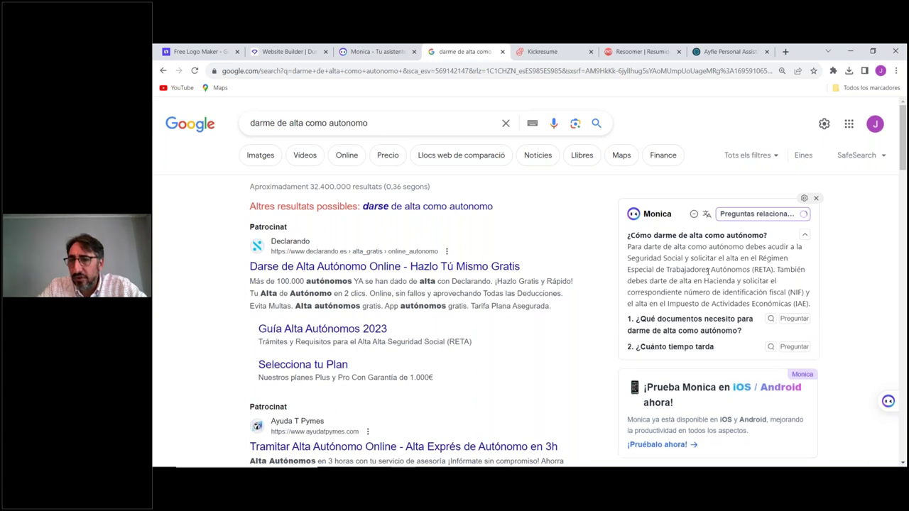
scroll(714, 323, "down", 1)
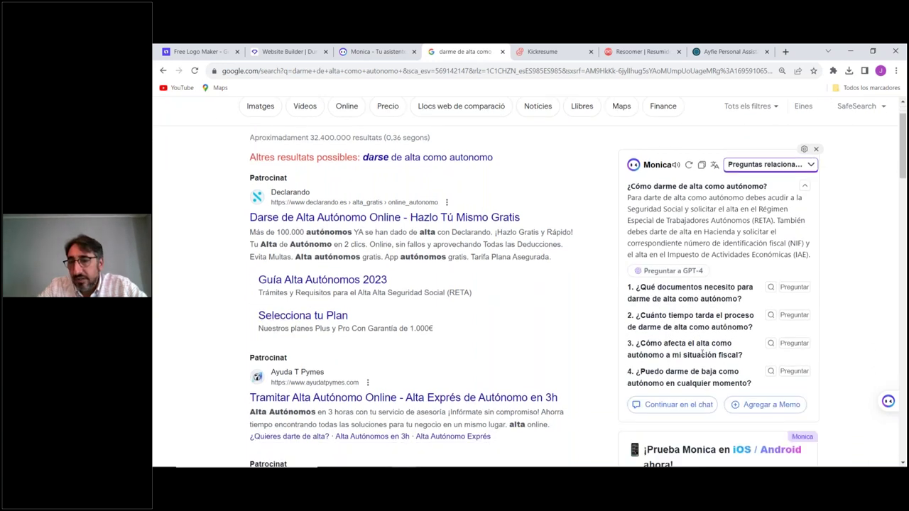
scroll(701, 353, "down", 1)
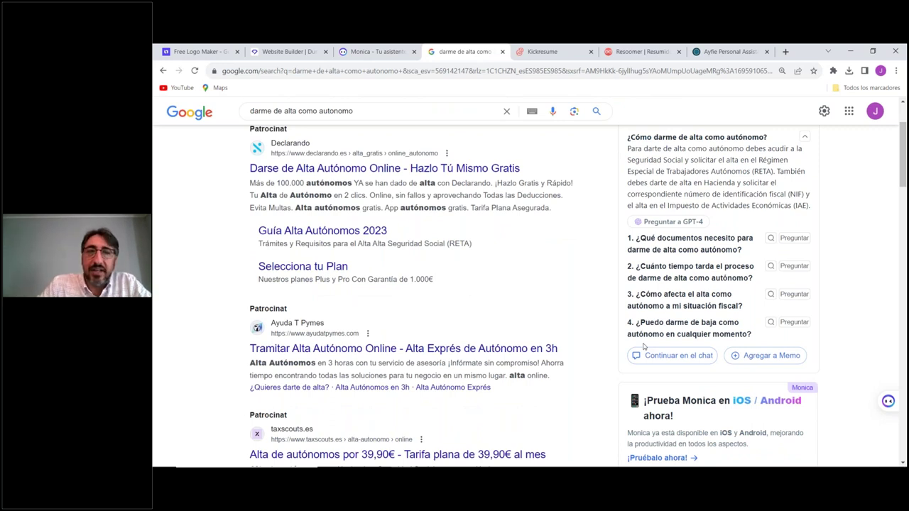
scroll(644, 347, "up", 2)
triple_click(406, 132)
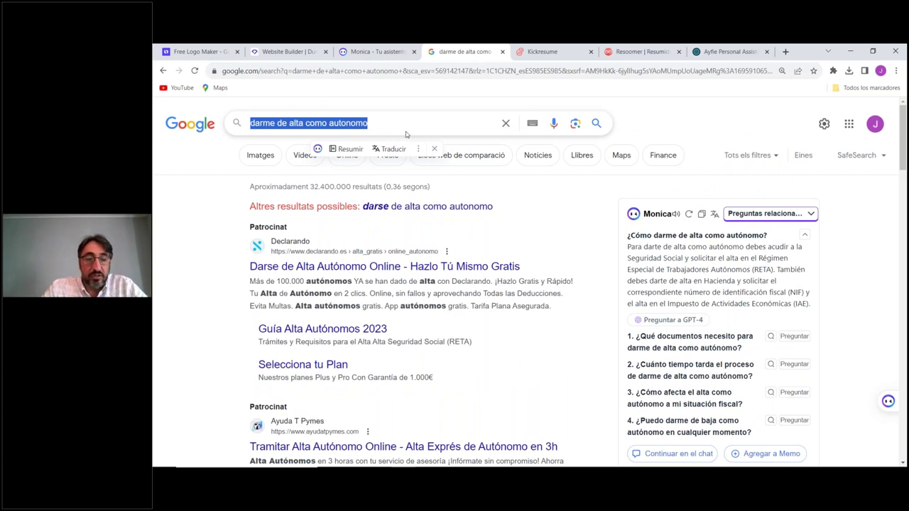
scroll(406, 133, "down", 5)
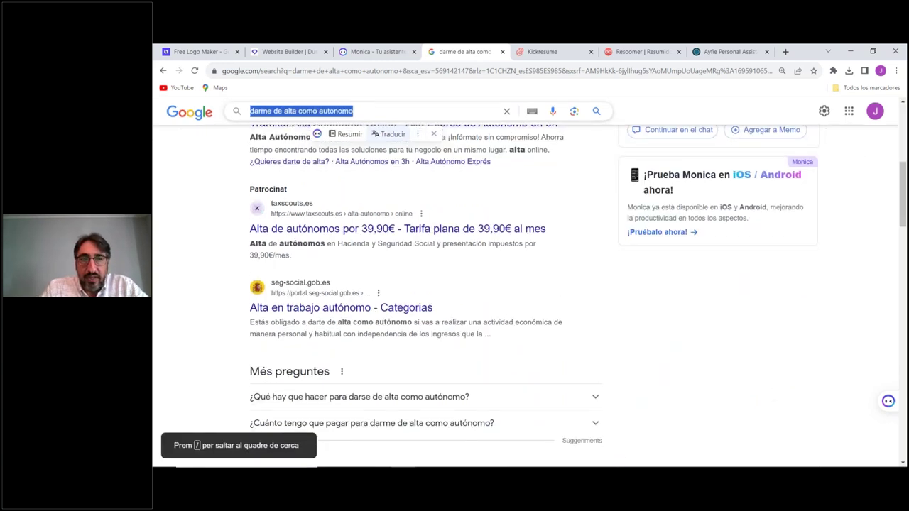
scroll(406, 134, "up", 5)
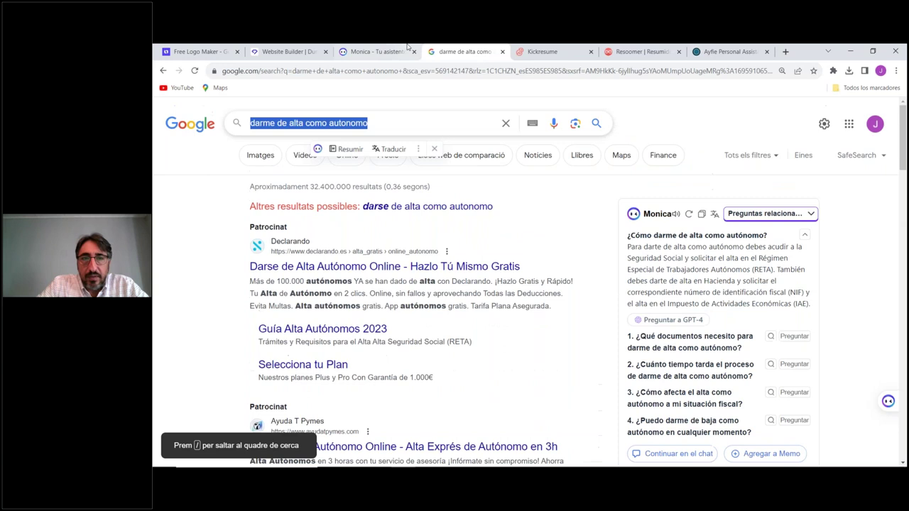
Step: Search Google for "viajar a madrid desde xeraco en tren el dia 4 de noviembre" and review Monica's answer and related questions
triple_click(407, 125)
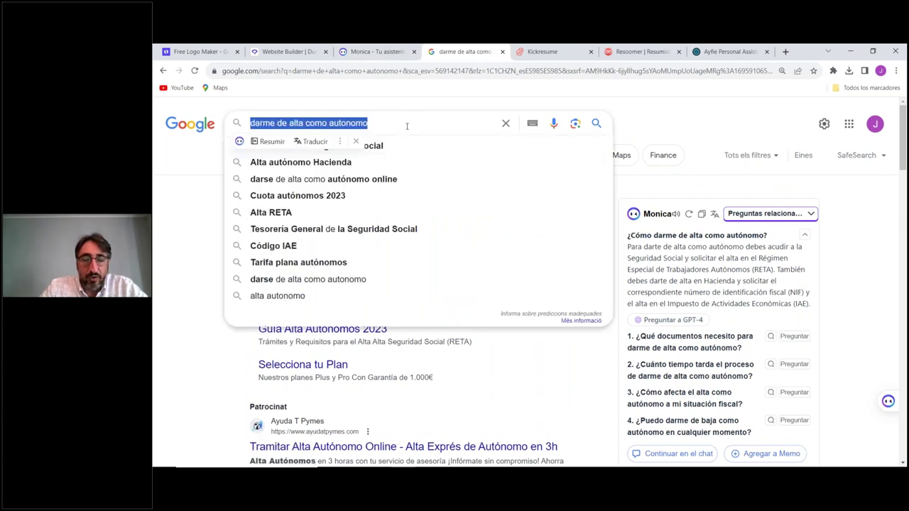
type("viajar a madrid el")
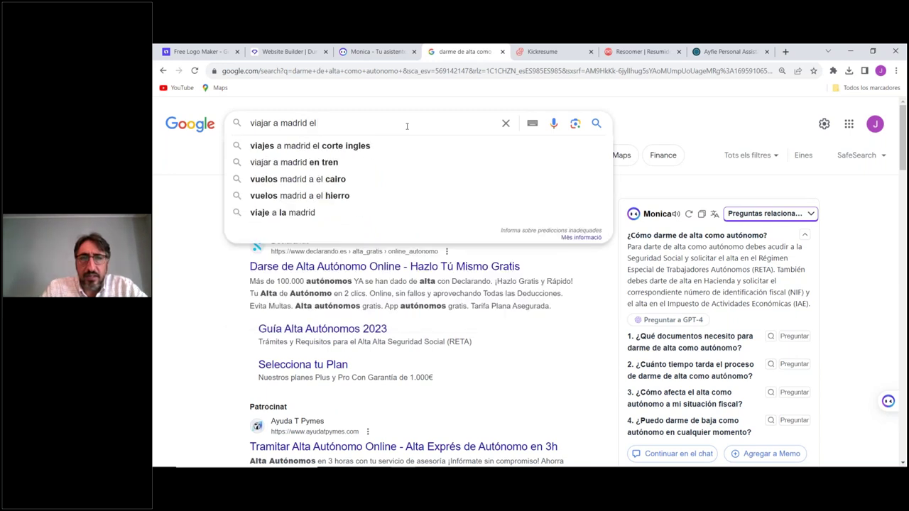
key("BackSpace")
key("BackSpace")
key("BackSpace")
type("desde xeraco en ")
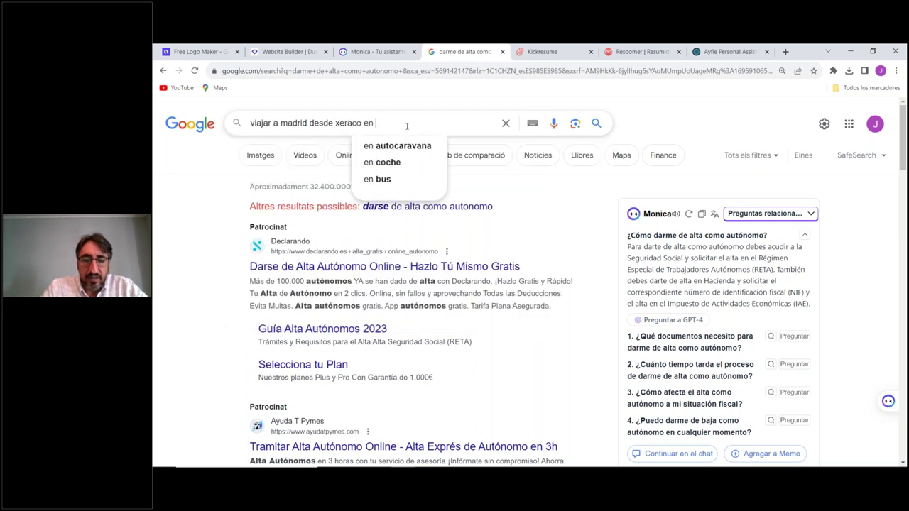
type("tren el")
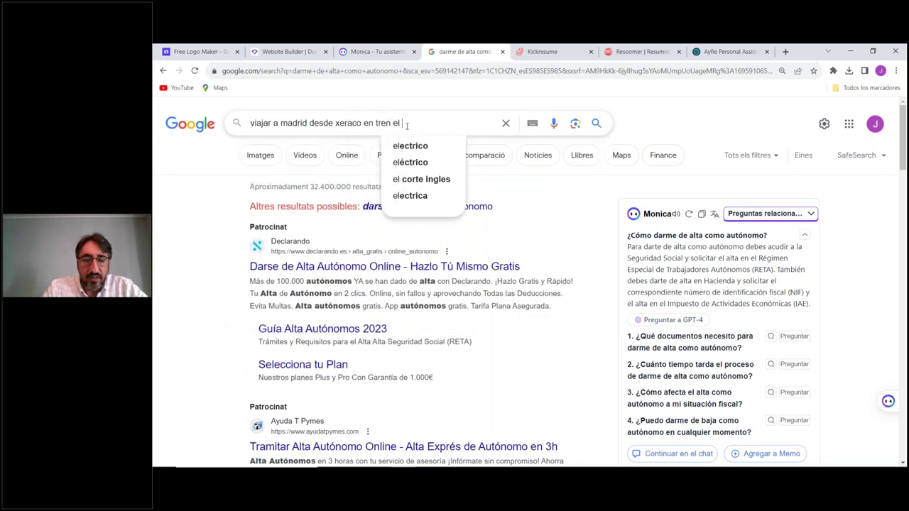
type(" dia ")
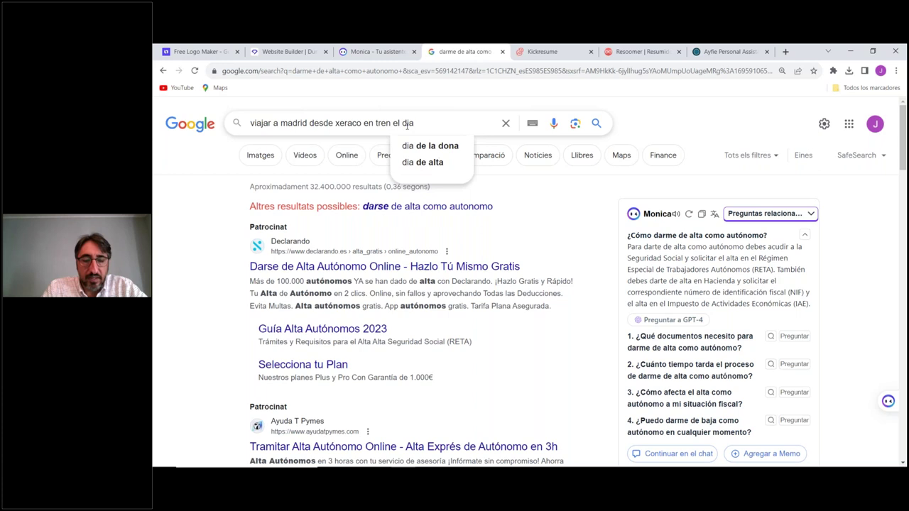
type("4 de no")
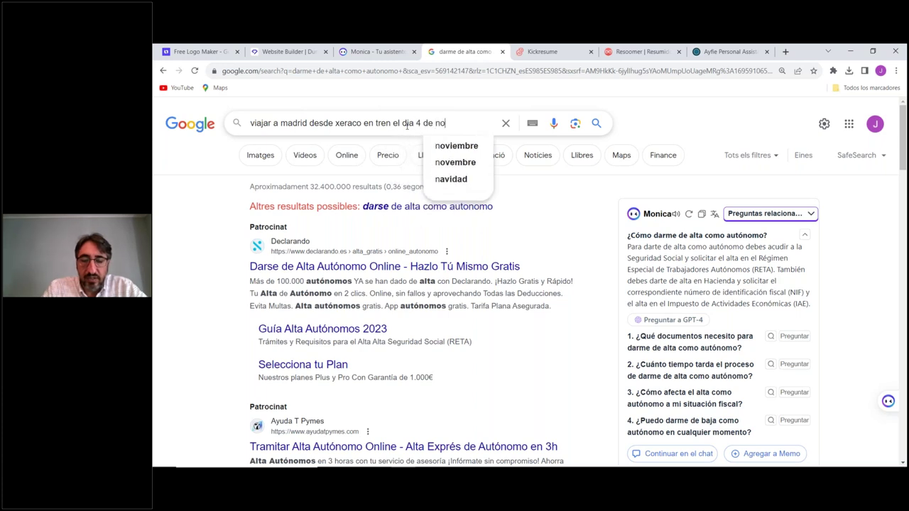
type("viembre")
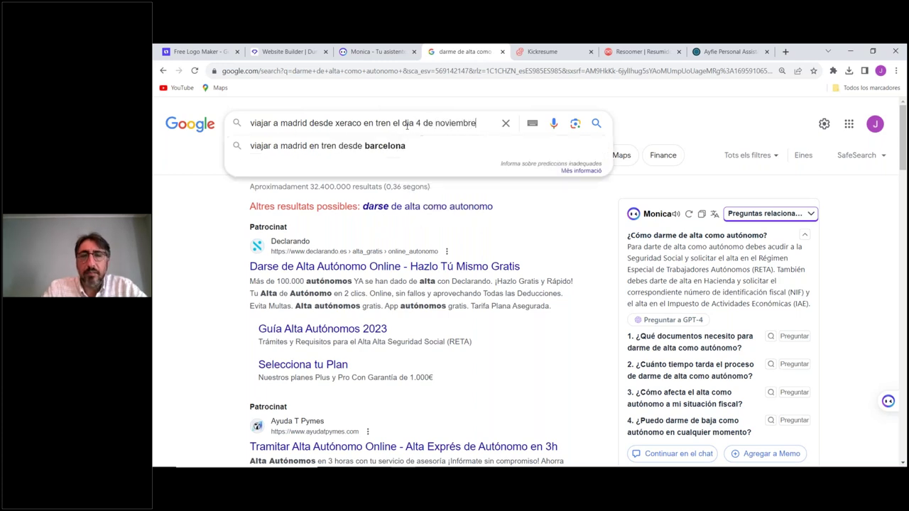
key("Return")
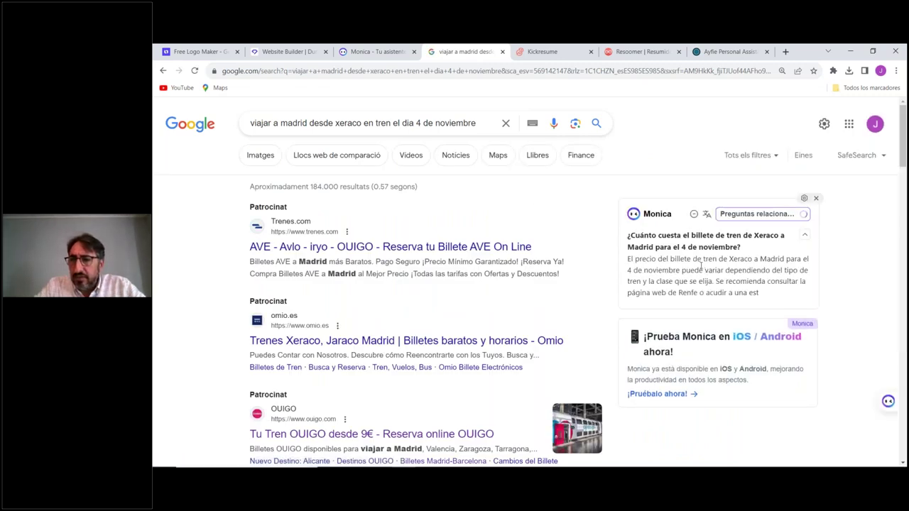
scroll(693, 313, "down", 1)
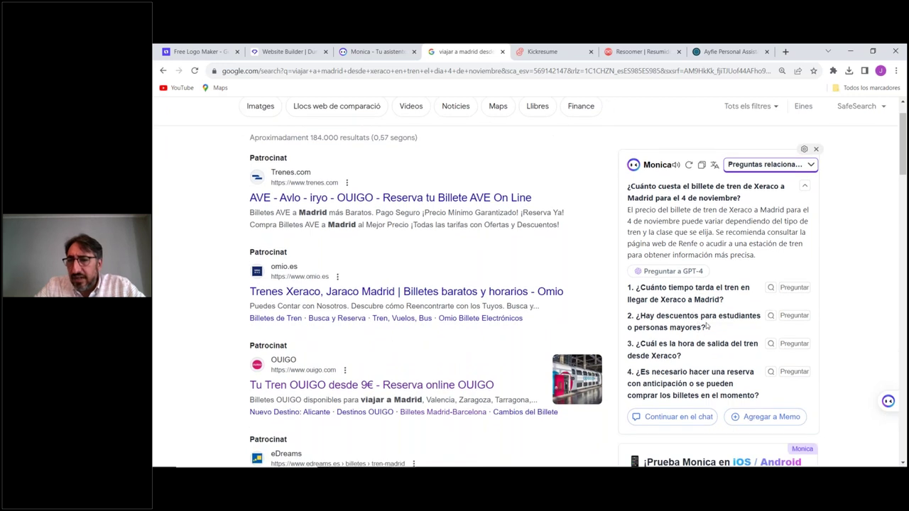
scroll(701, 357, "down", 1)
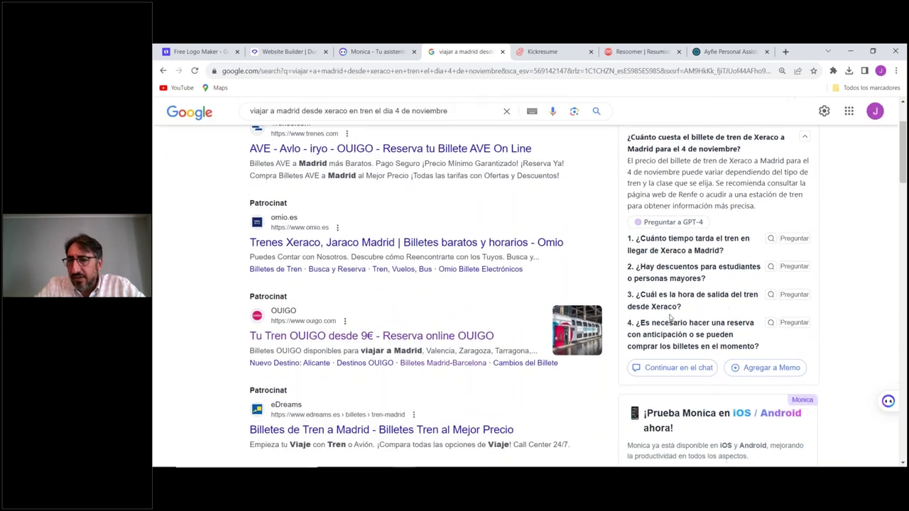
Step: Switch to PowerPoint and show the "Resumir pdf (resoomer)" slide
scroll(700, 357, "up", 2)
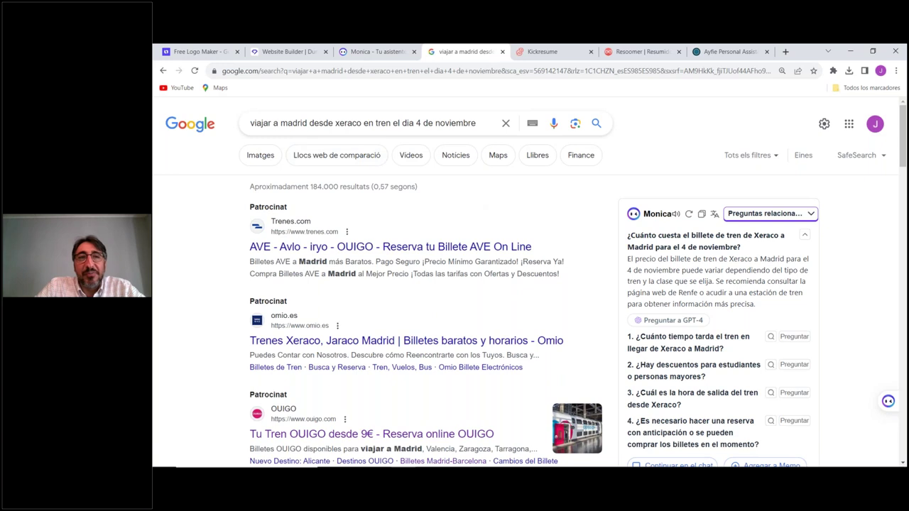
mouse_move(430, 460)
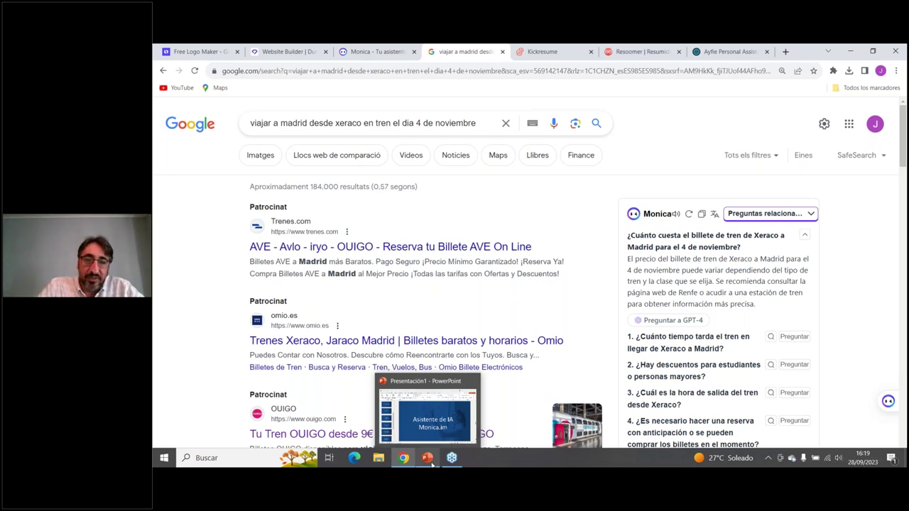
left_click(429, 460)
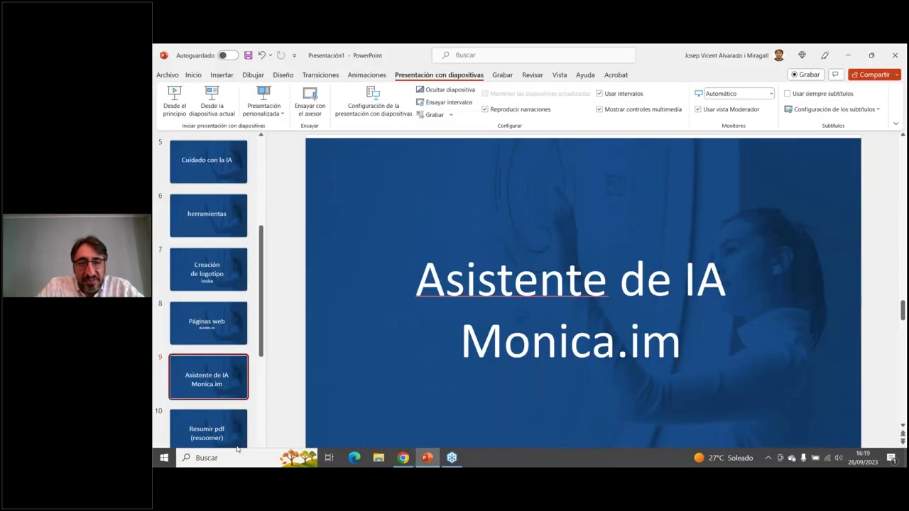
left_click(224, 438)
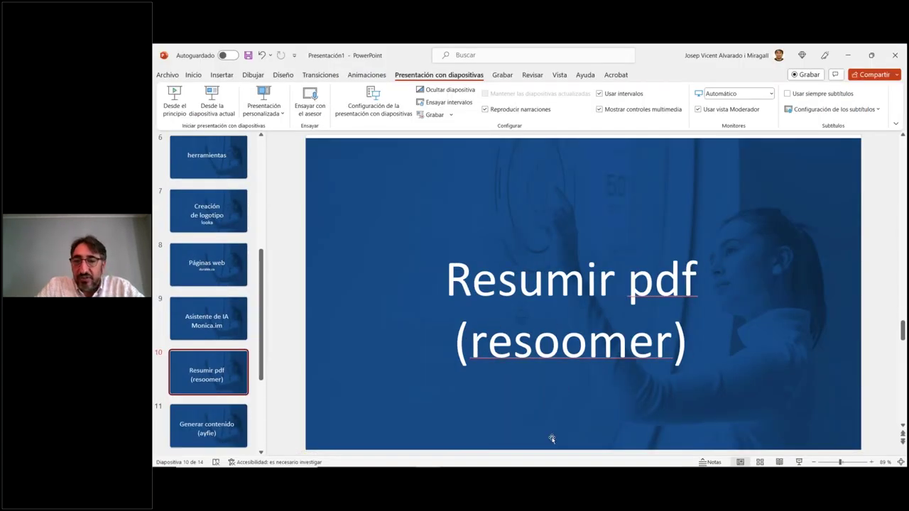
Step: Return to Chrome, bring up the Resoomer page and close the Kickresume page
mouse_move(548, 466)
mouse_move(404, 460)
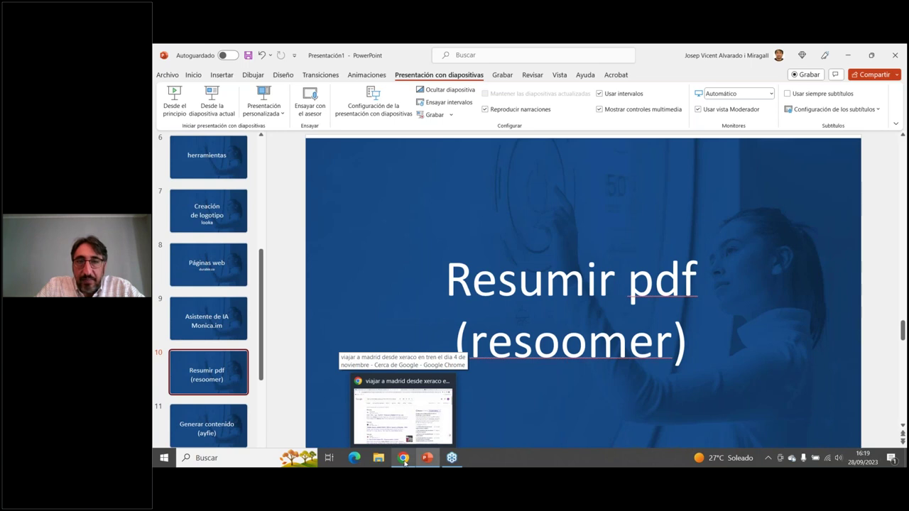
left_click(404, 458)
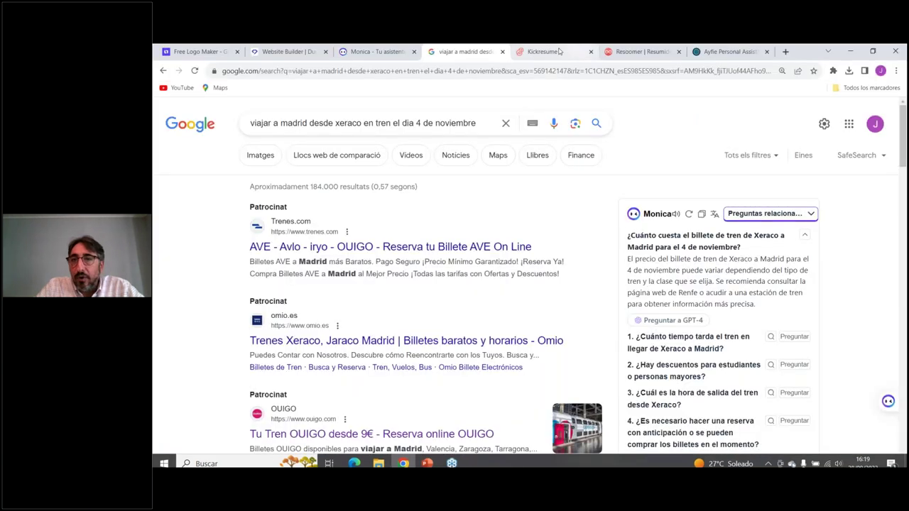
left_click(559, 51)
left_click(627, 51)
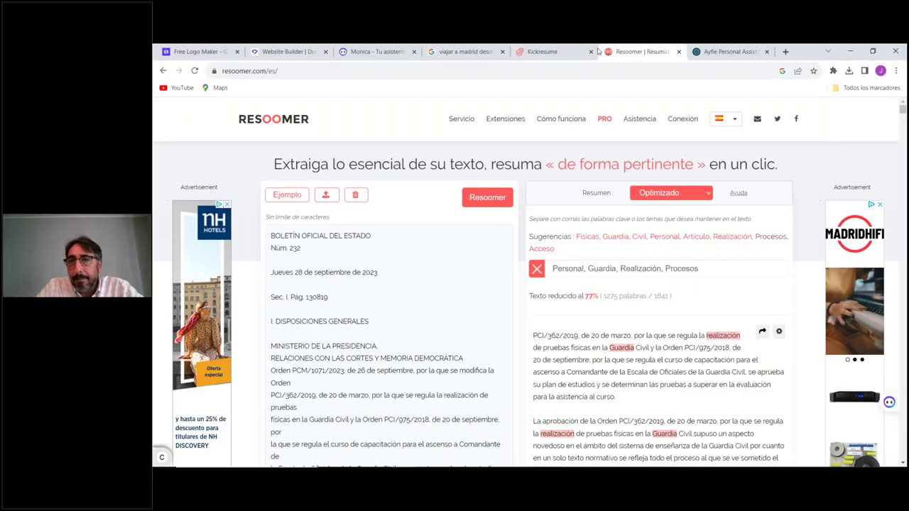
left_click(590, 51)
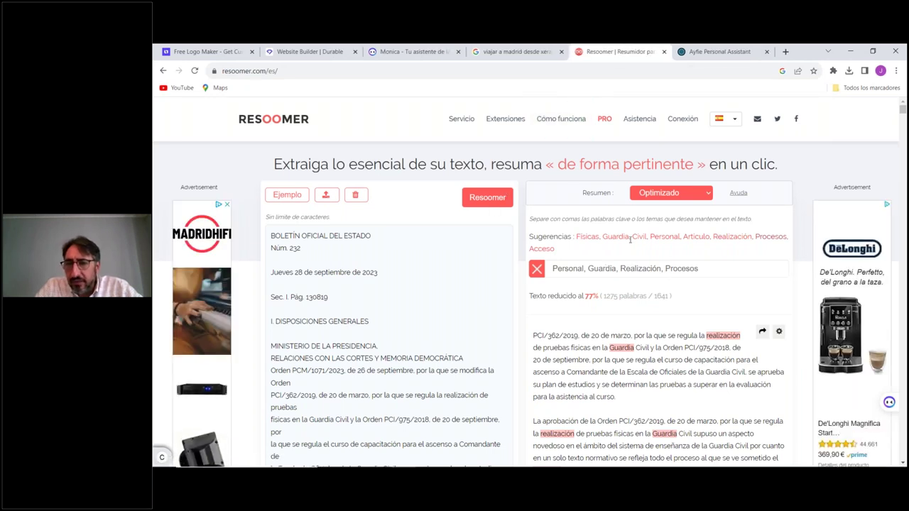
Step: Clear the Resoomer summary's existing keywords and enter "pruebas fisicas" as the keyword
left_click(537, 270)
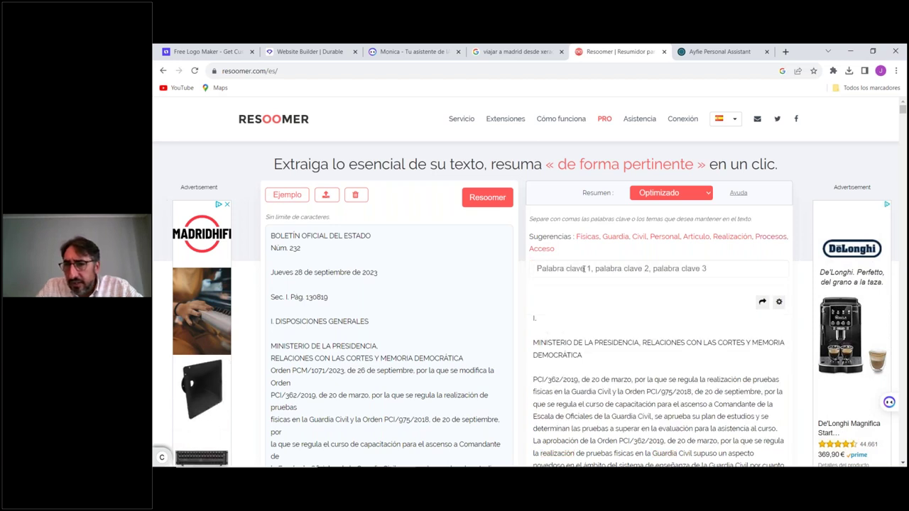
left_click(583, 269)
type("pr")
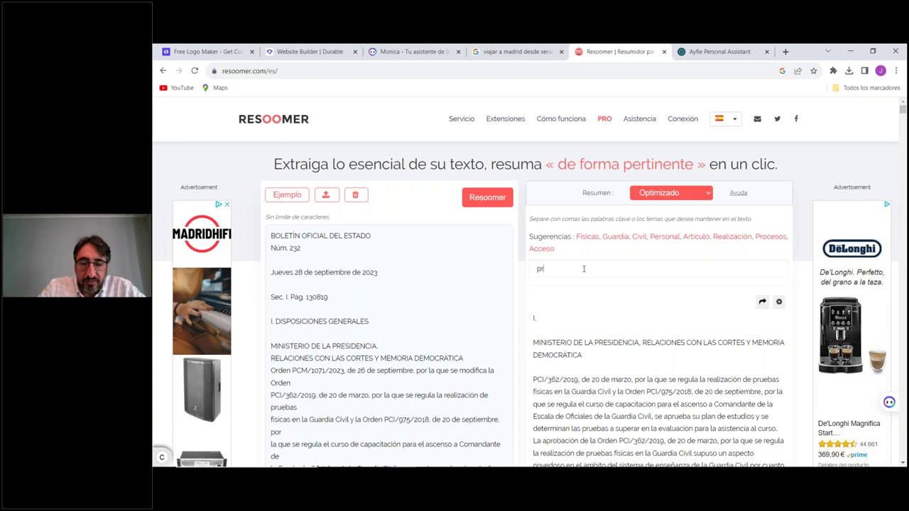
type("uebas fisicas")
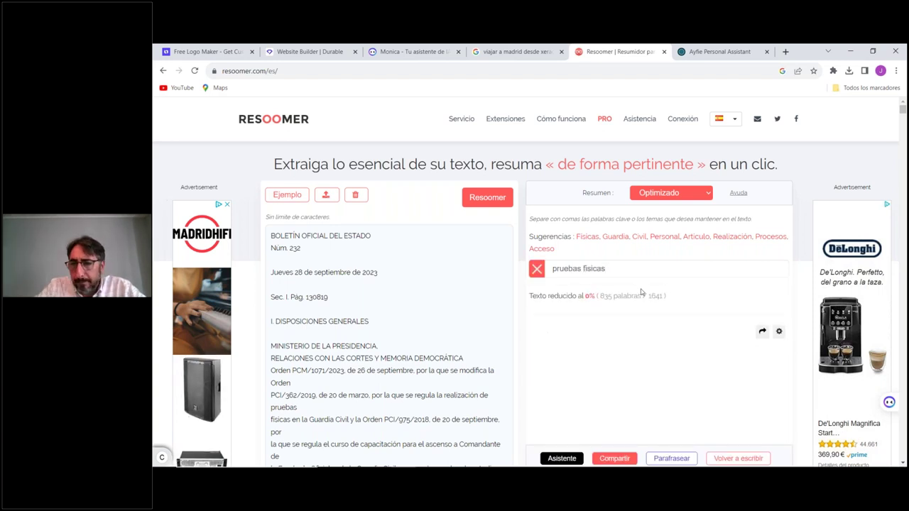
Step: Shorten the summary keyword to "pruebas" and review the highlighted matches in the summary
double_click(618, 272)
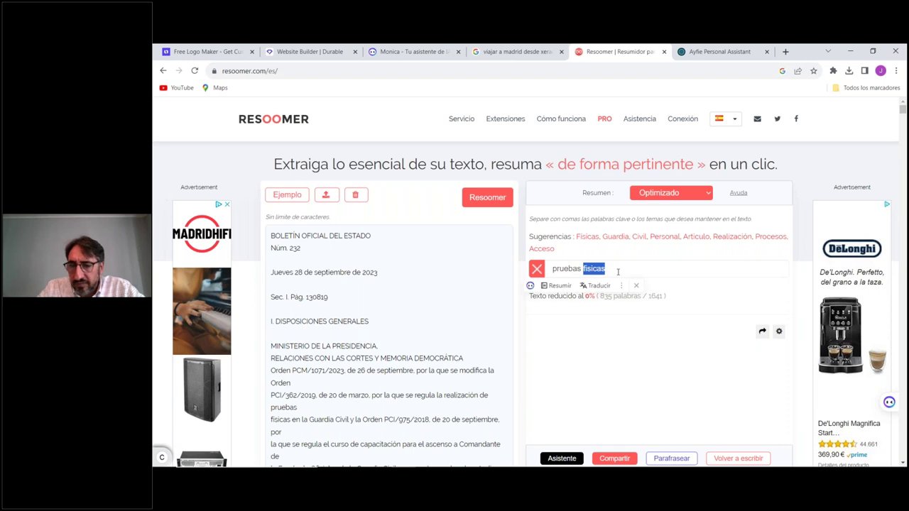
key("BackSpace")
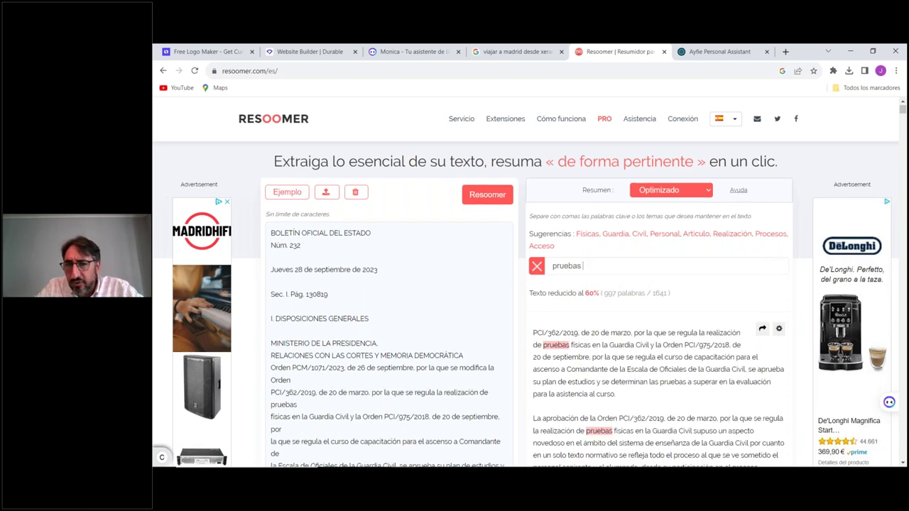
scroll(584, 284, "down", 1)
scroll(583, 272, "down", 1)
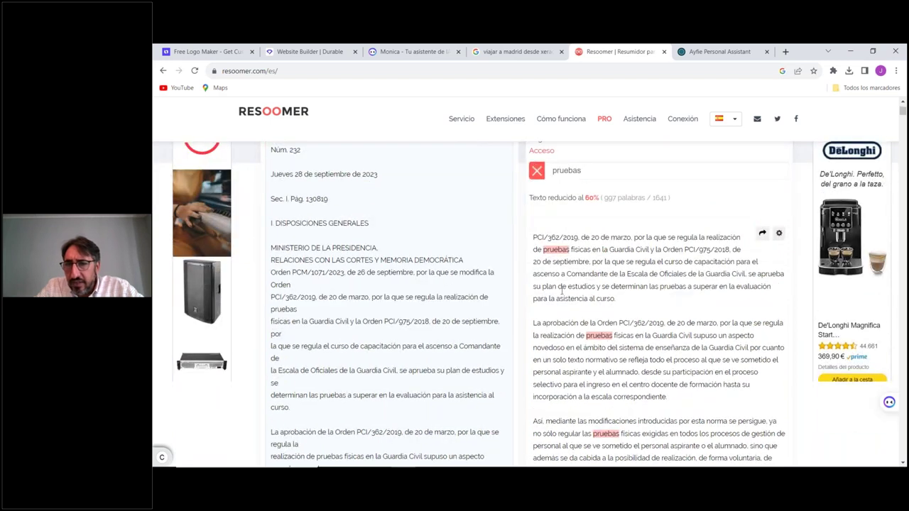
scroll(594, 271, "up", 2)
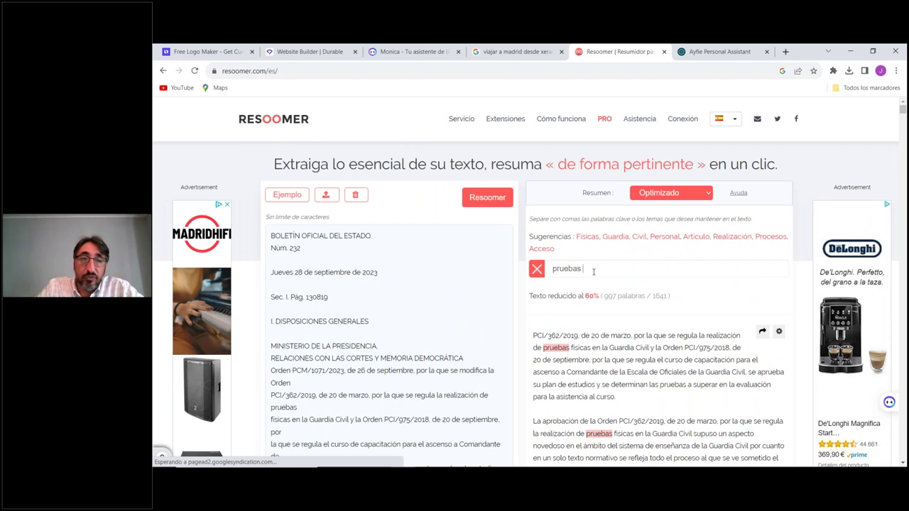
Step: Add the suggested keyword "Artículo" to the summary and review the highlighted passages
left_click(702, 239)
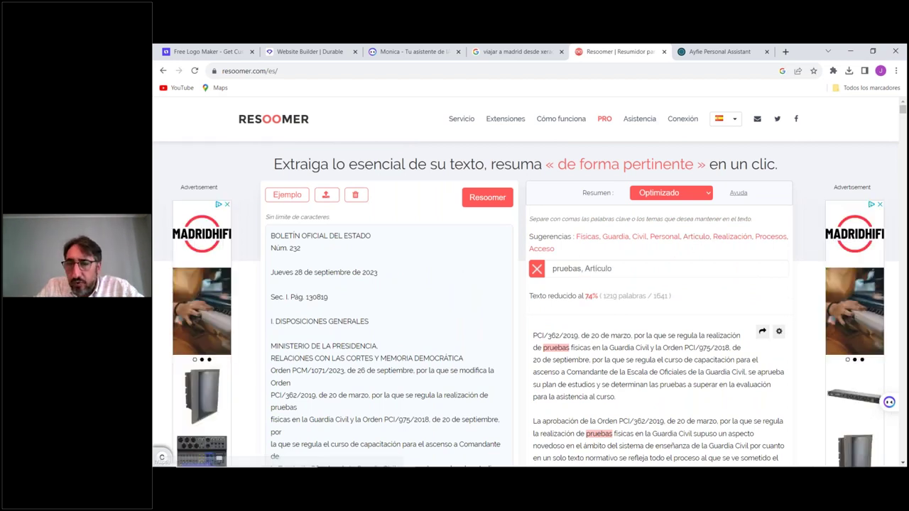
scroll(529, 289, "down", 1)
scroll(634, 350, "down", 5)
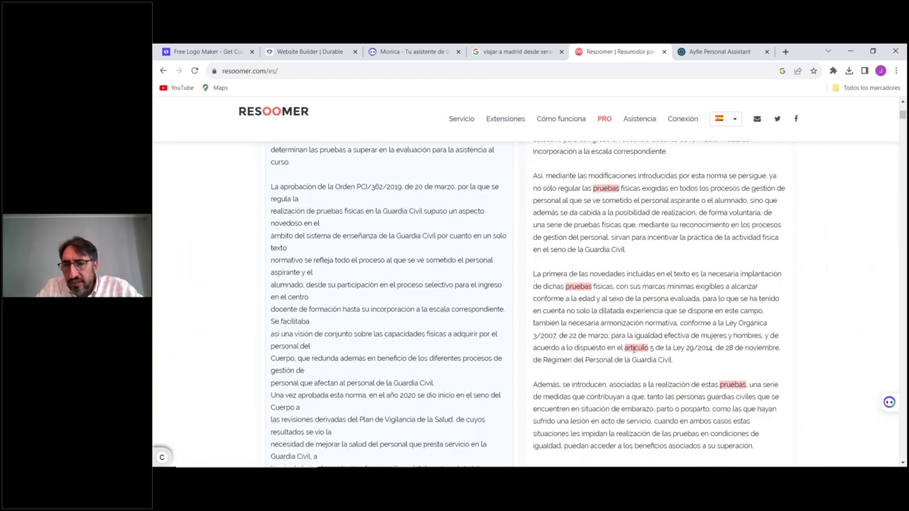
scroll(634, 350, "down", 1)
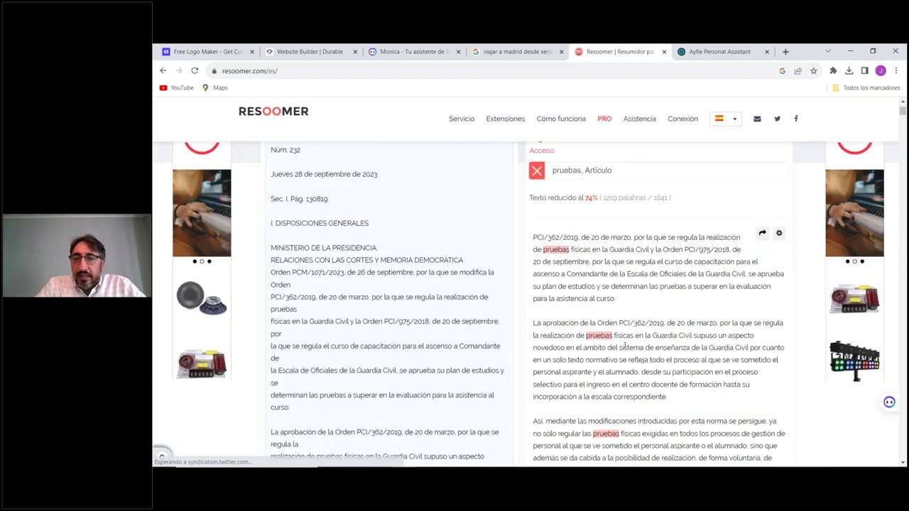
scroll(624, 346, "up", 2)
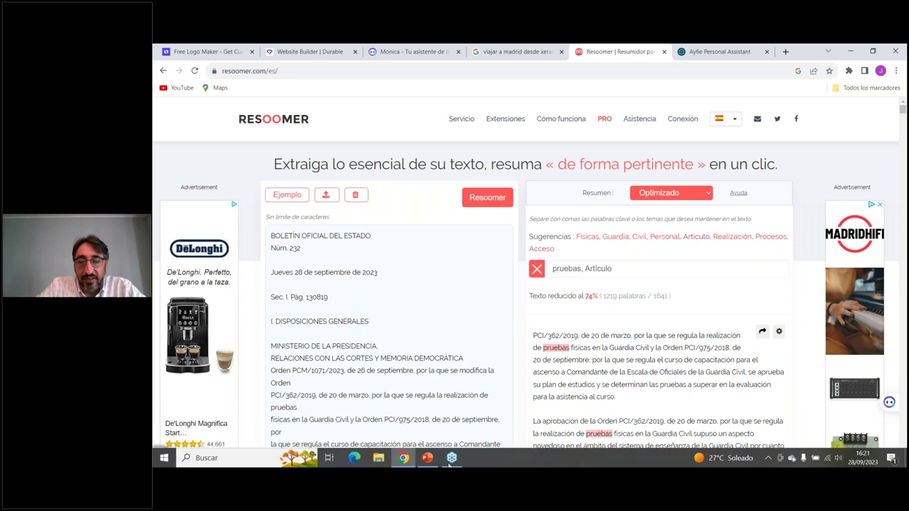
Step: Switch to PowerPoint and advance to the "Generar contenido (ayfie)" slide
left_click(427, 458)
key("Down")
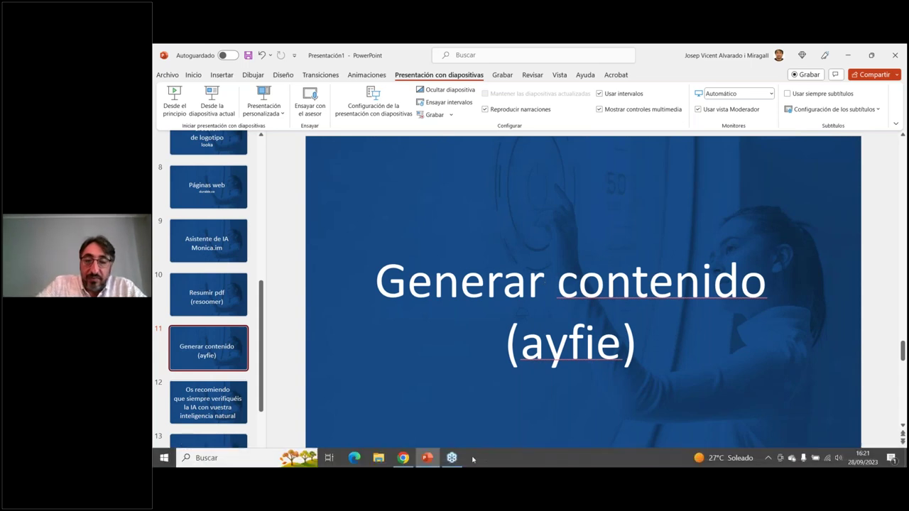
Step: Return to Chrome, search Google for "quitar fondo imagen" and review Monica's answer and related questions
left_click(403, 457)
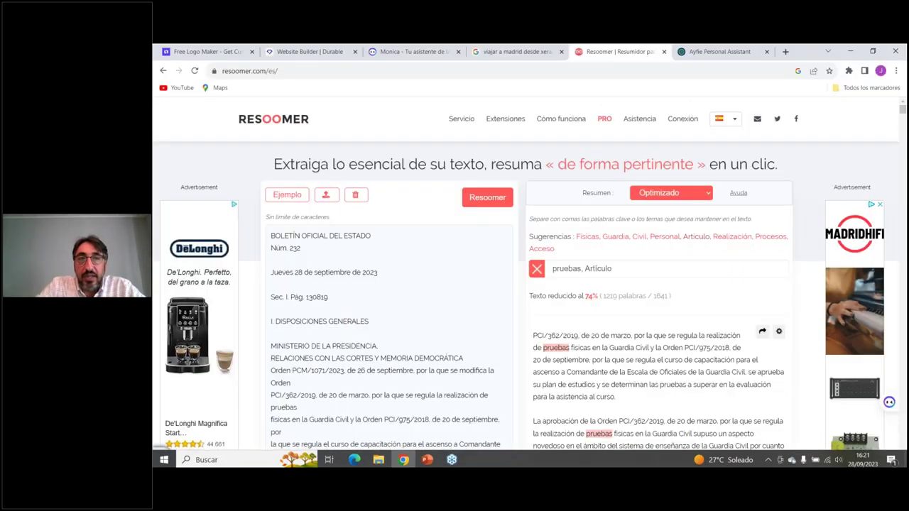
left_click(310, 52)
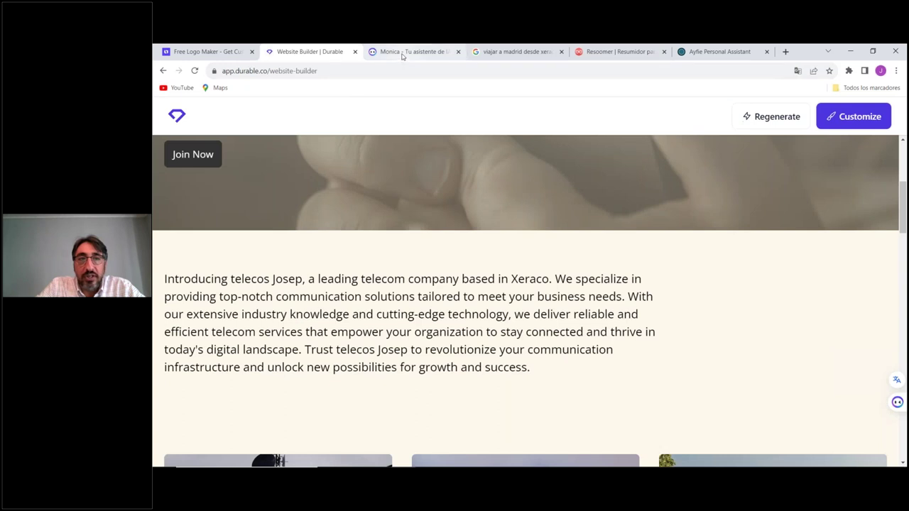
left_click(405, 52)
left_click(479, 53)
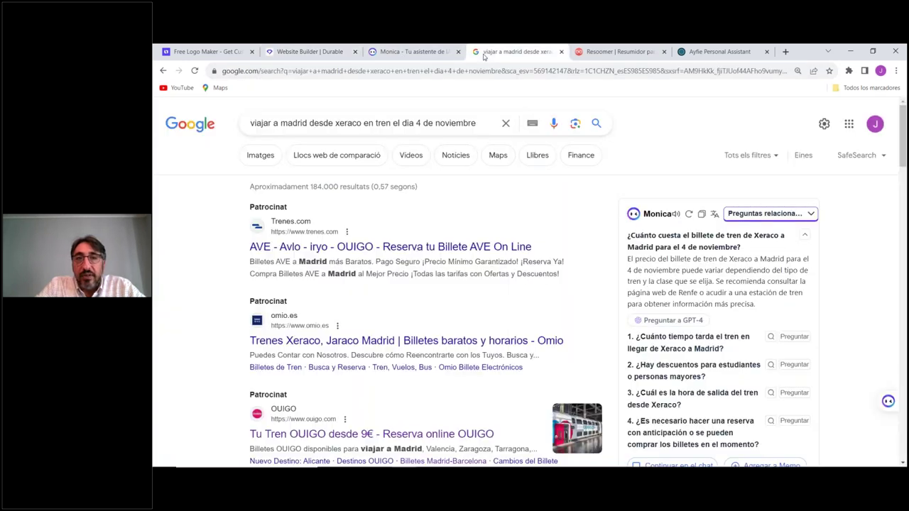
left_click(394, 123)
triple_click(394, 124)
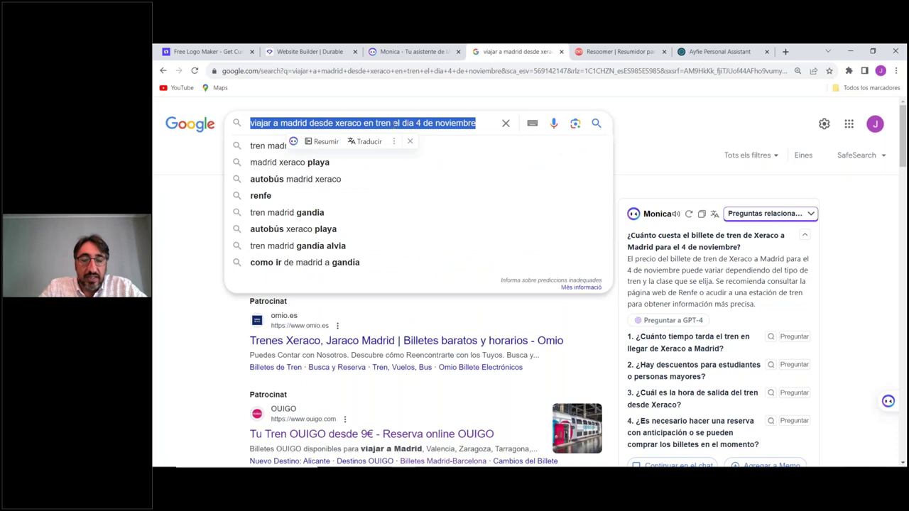
type("quitar")
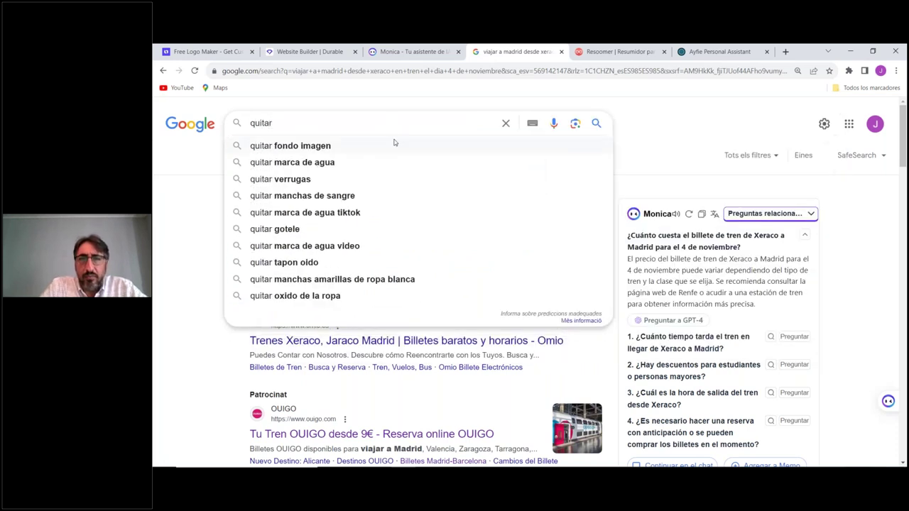
left_click(395, 145)
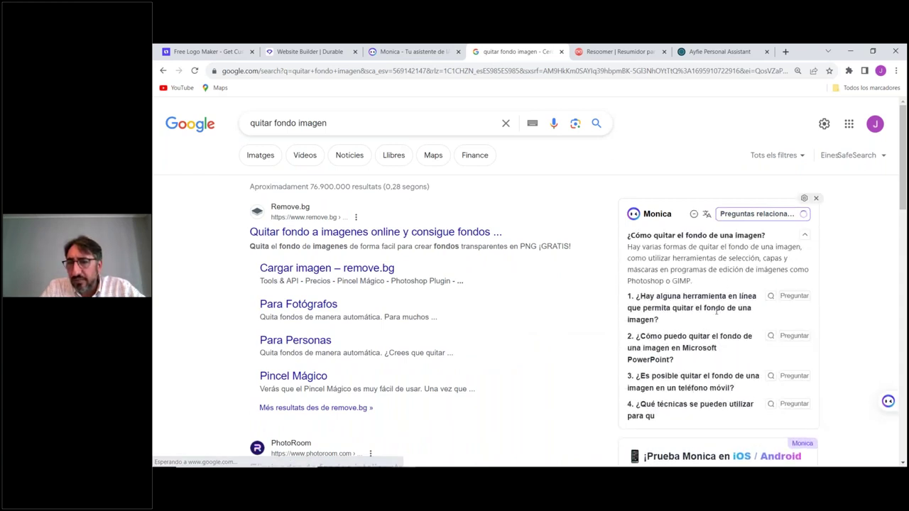
scroll(696, 326, "down", 3)
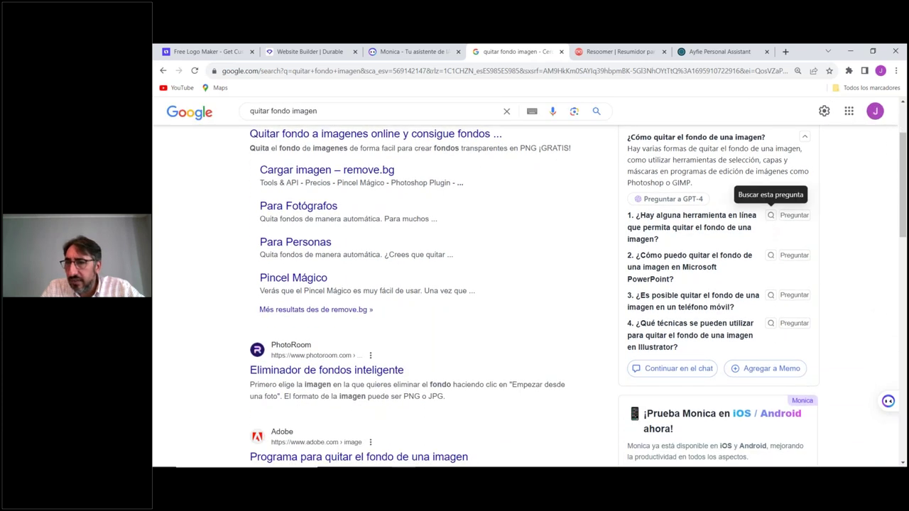
Step: Search Monica's related question "¿Hay alguna herramienta en línea que permita quitar el fondo de una imagen?", review the answer and close its tab
left_click(770, 216)
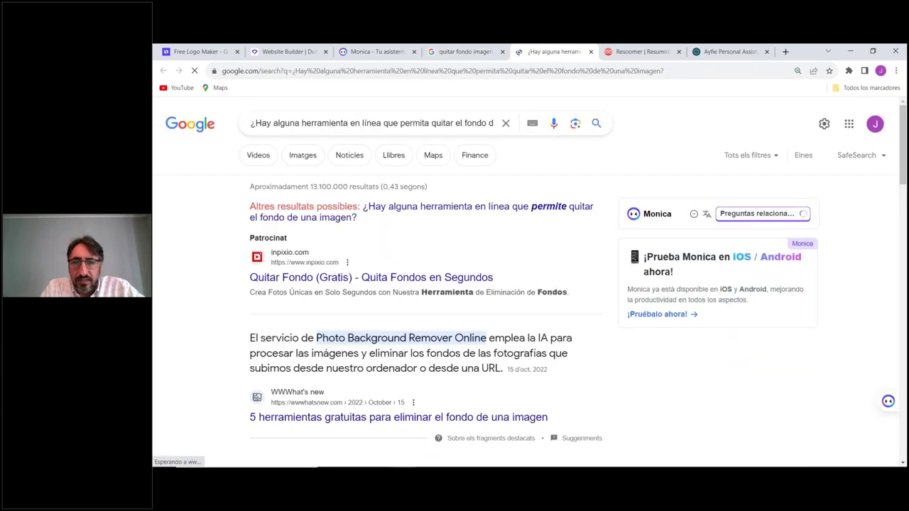
scroll(610, 228, "down", 1)
scroll(739, 239, "down", 3)
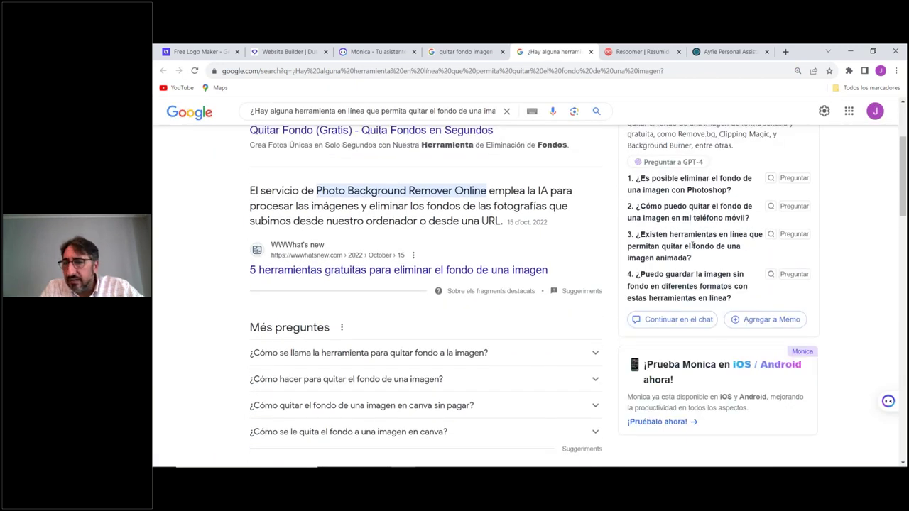
scroll(689, 248, "up", 3)
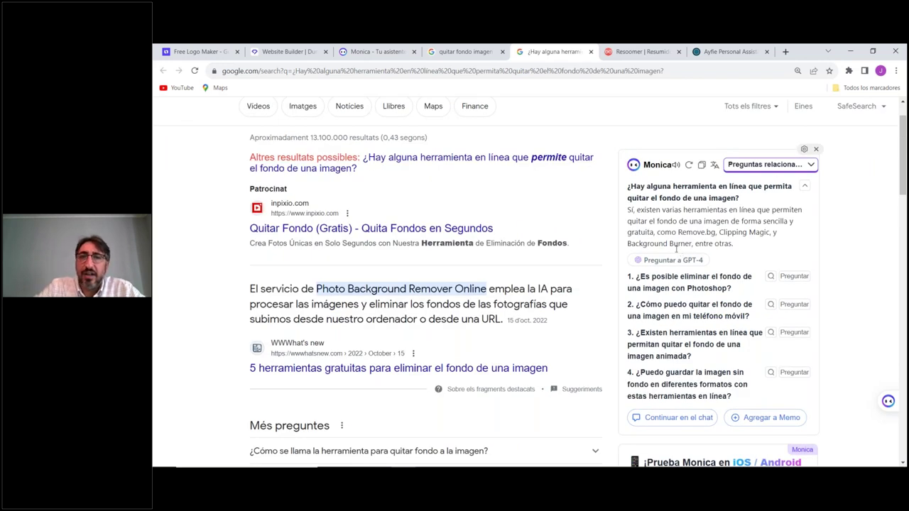
left_click(591, 52)
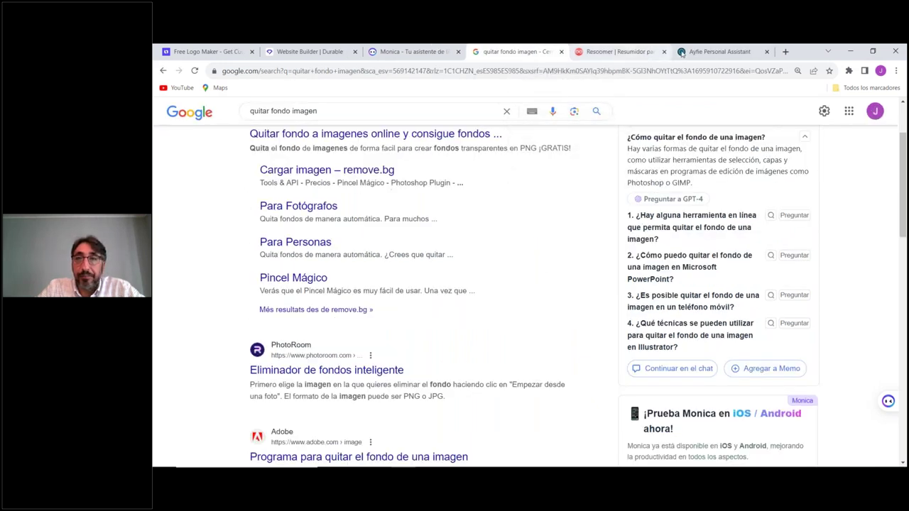
Step: Switch to the Ayfie chat, request a love letter to a named woman described as "rubia, ojos azules y alta", and review it
mouse_move(427, 458)
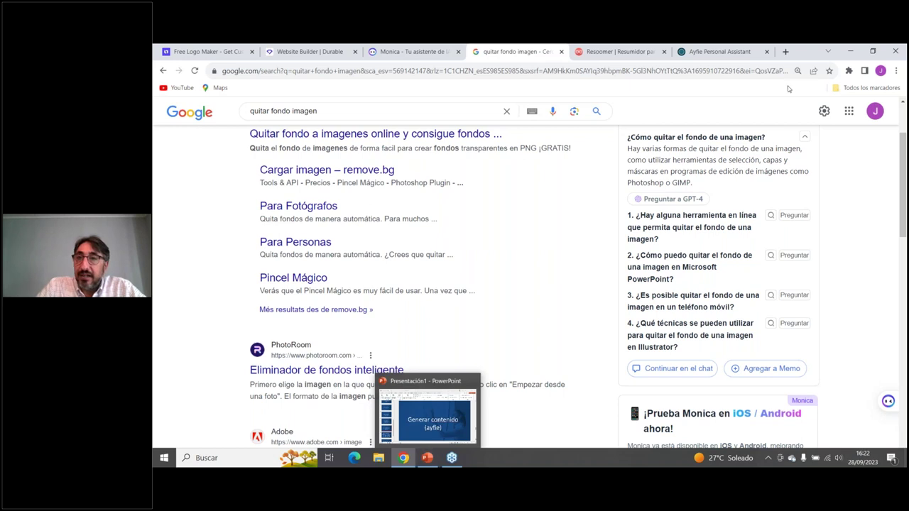
left_click(721, 52)
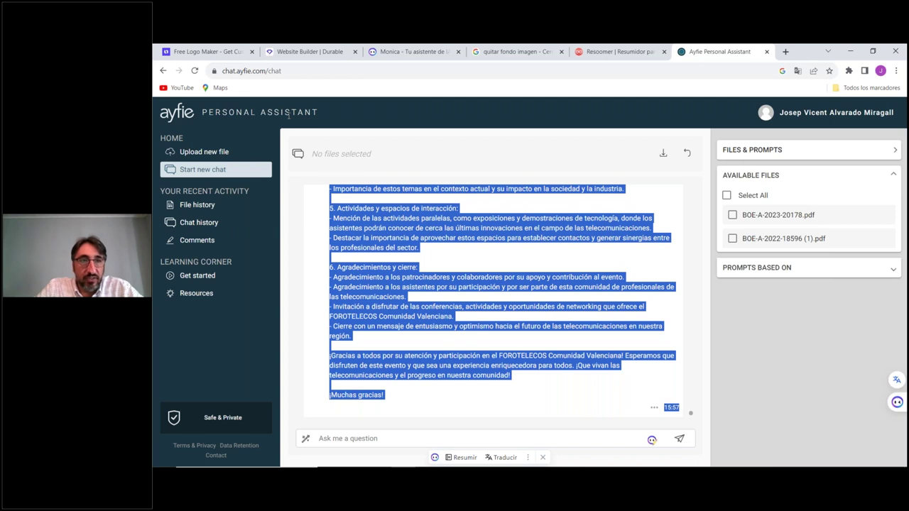
left_click(369, 444)
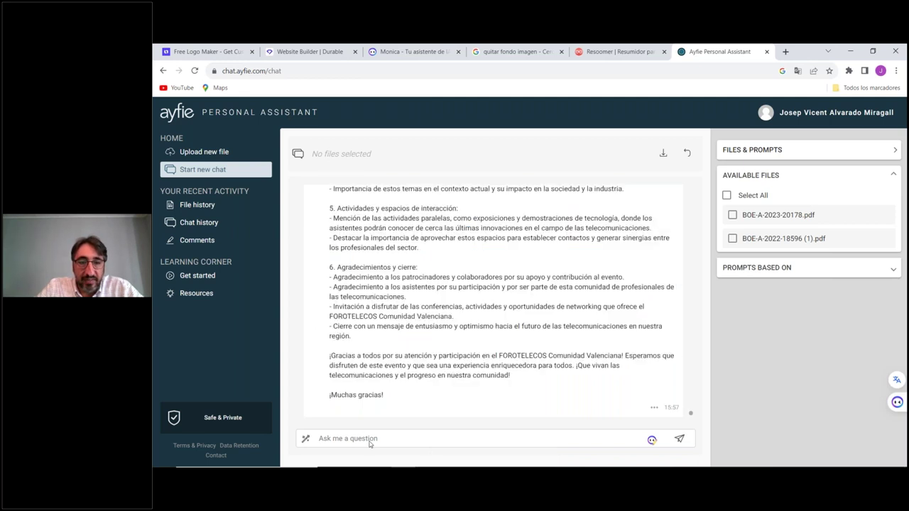
type("carta de amor a ")
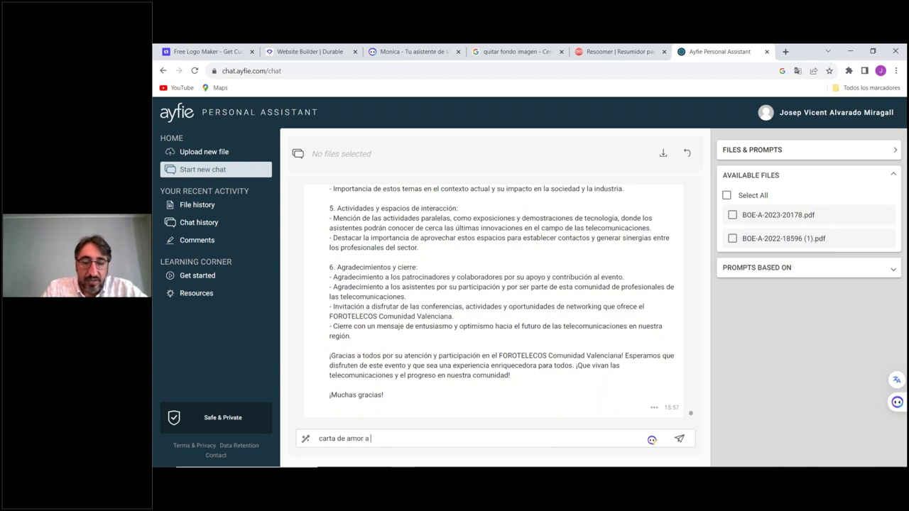
type("Marta")
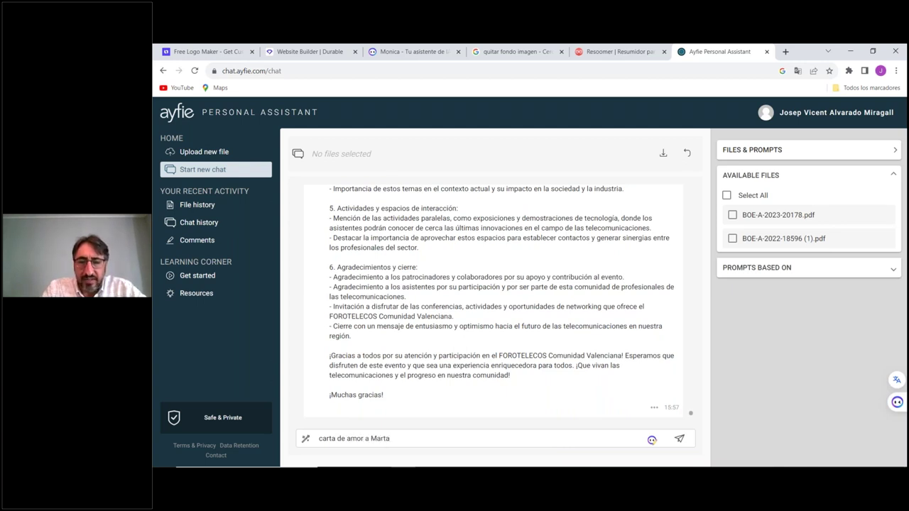
type(", ru")
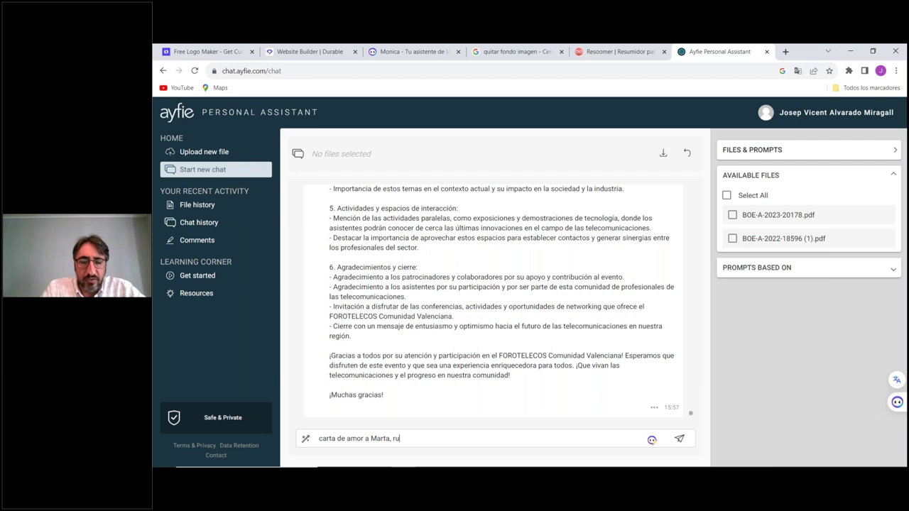
type("bia, ojos ")
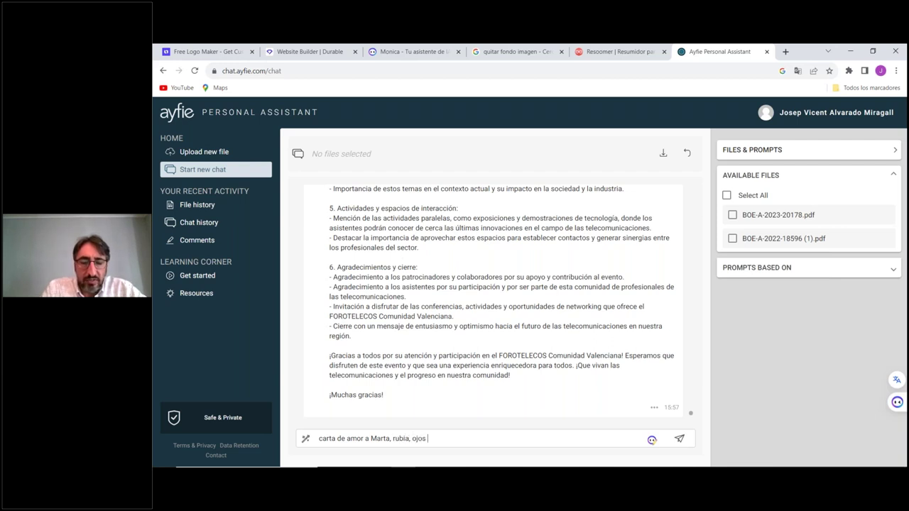
type("azules y alta")
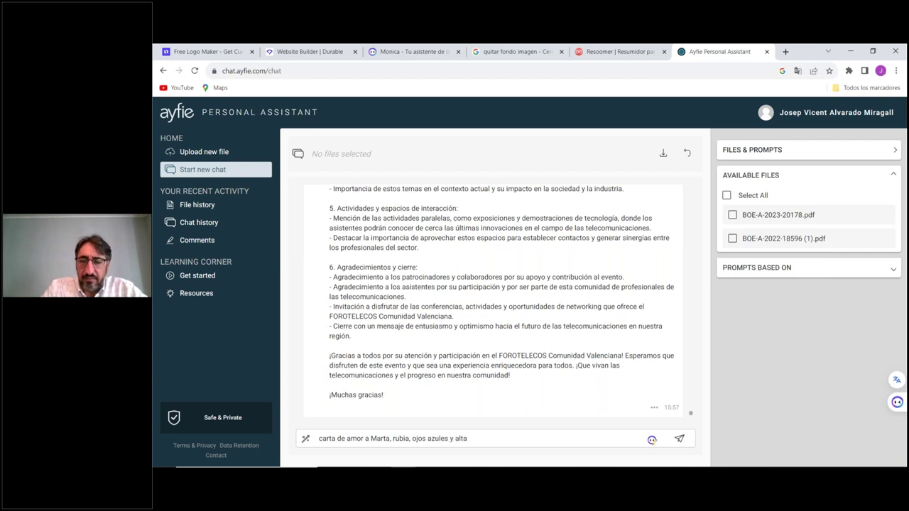
key("Return")
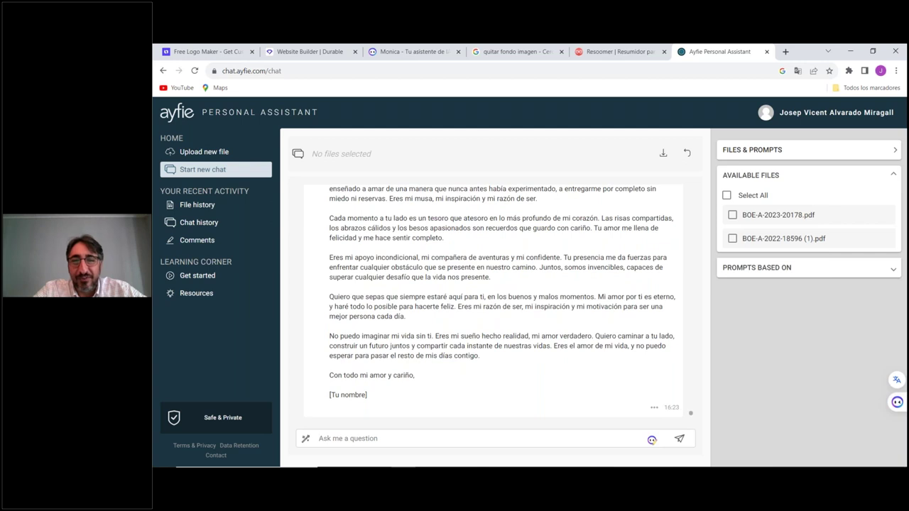
left_click(440, 439)
scroll(357, 307, "up", 3)
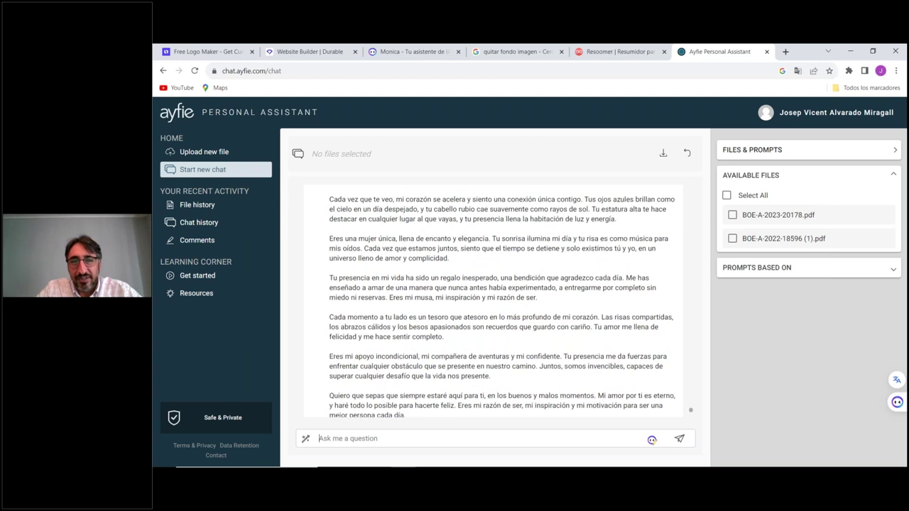
scroll(493, 299, "down", 3)
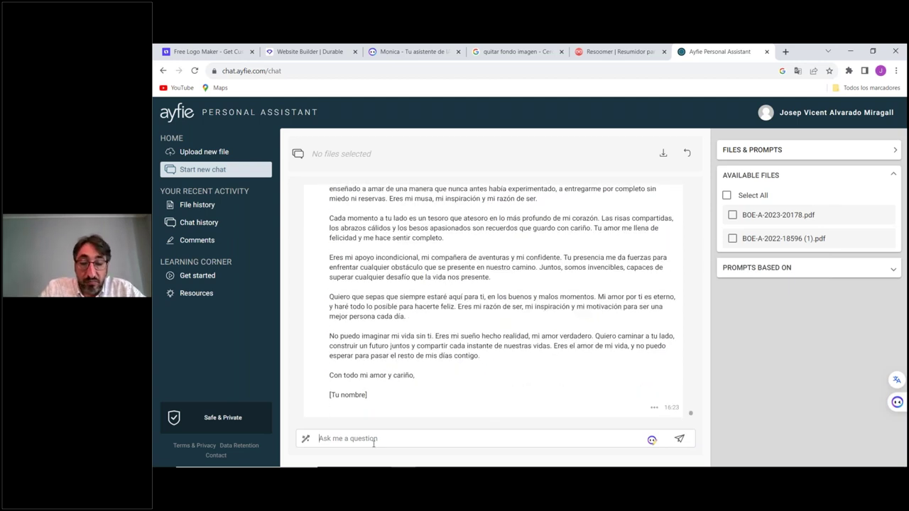
Step: Ask Ayfie for a "declaracion responsable reforma de local" and review the generated document from its opening to the signature fields
left_click(373, 439)
type("declara")
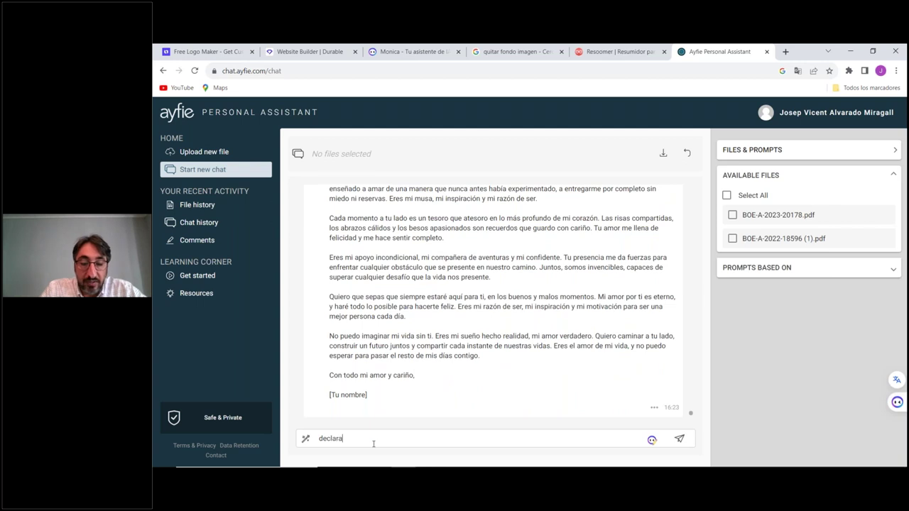
type("cion respons")
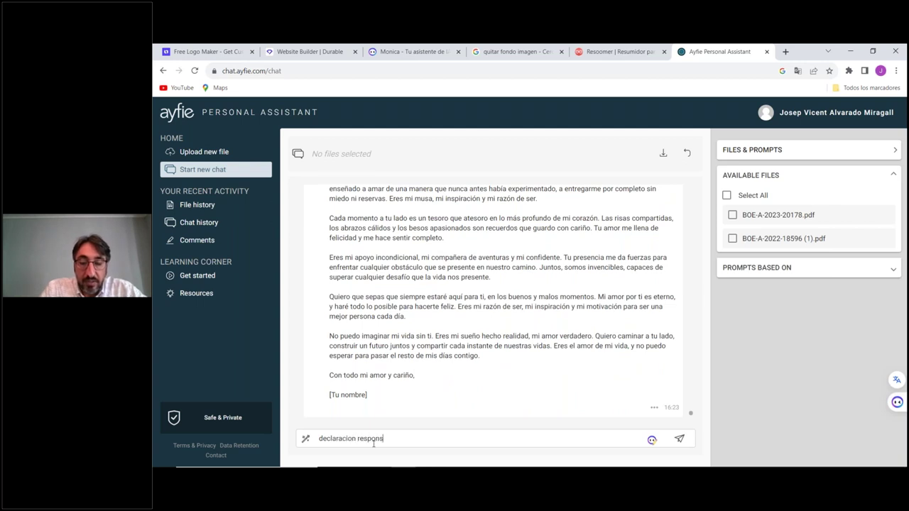
type("able ")
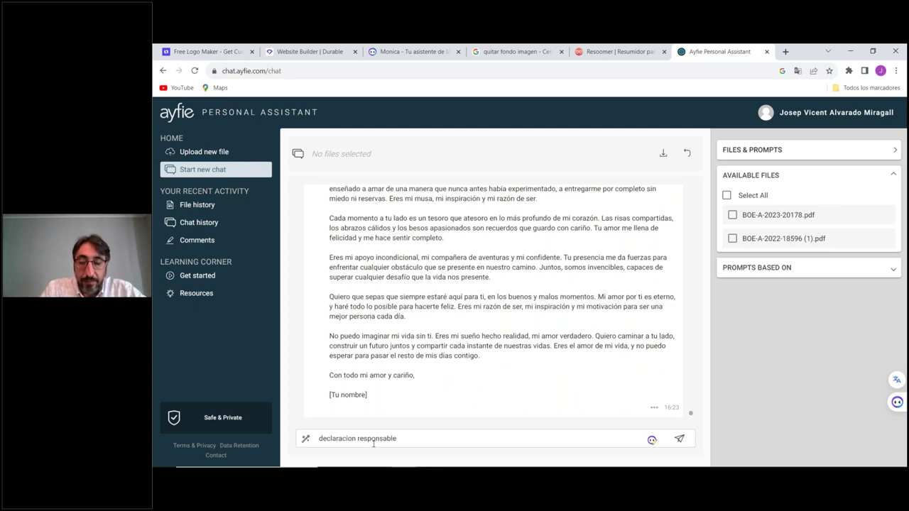
type("re")
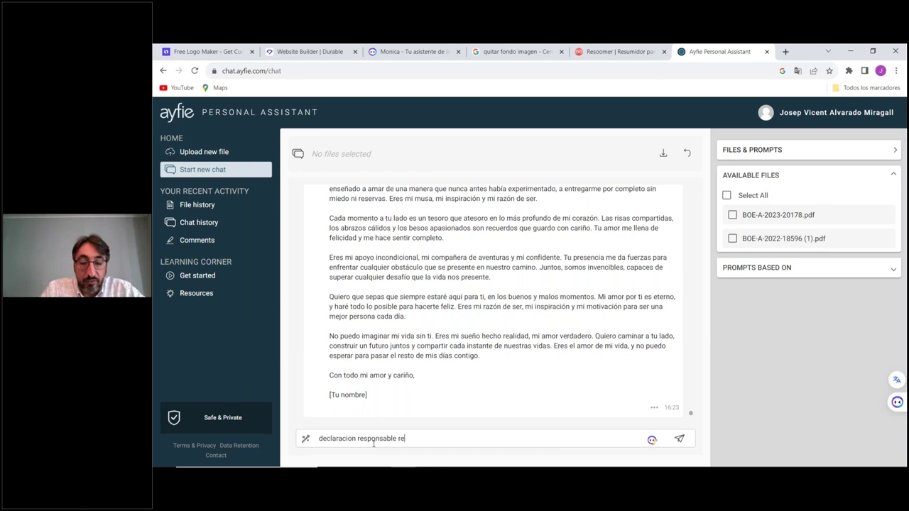
type("forma de ñ")
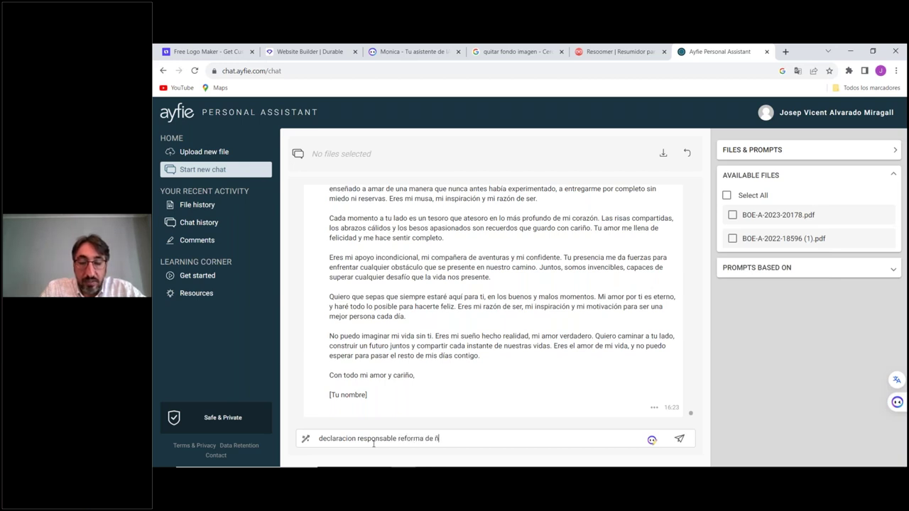
key("BackSpace")
type("local")
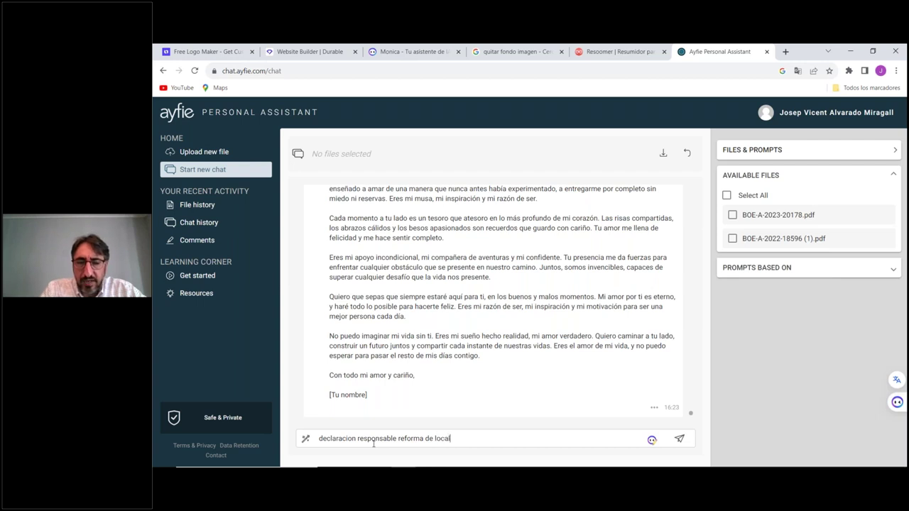
key("Return")
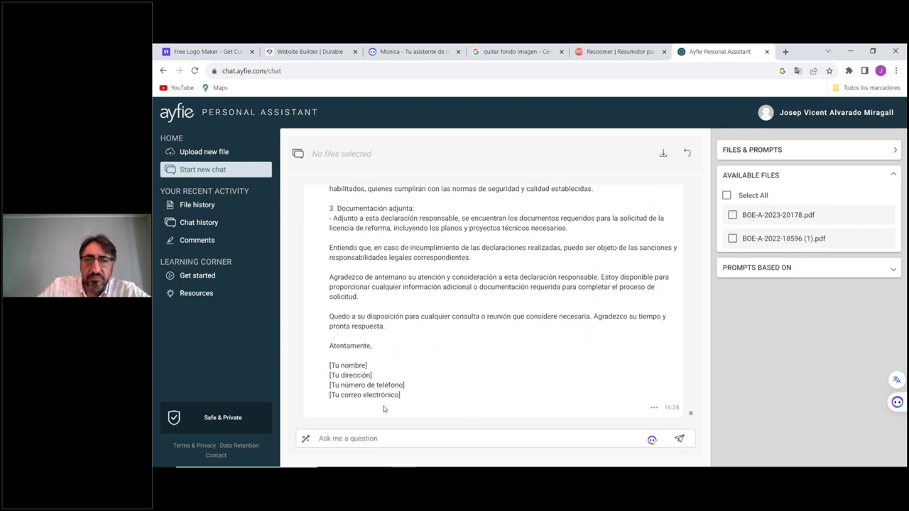
scroll(364, 287, "up", 5)
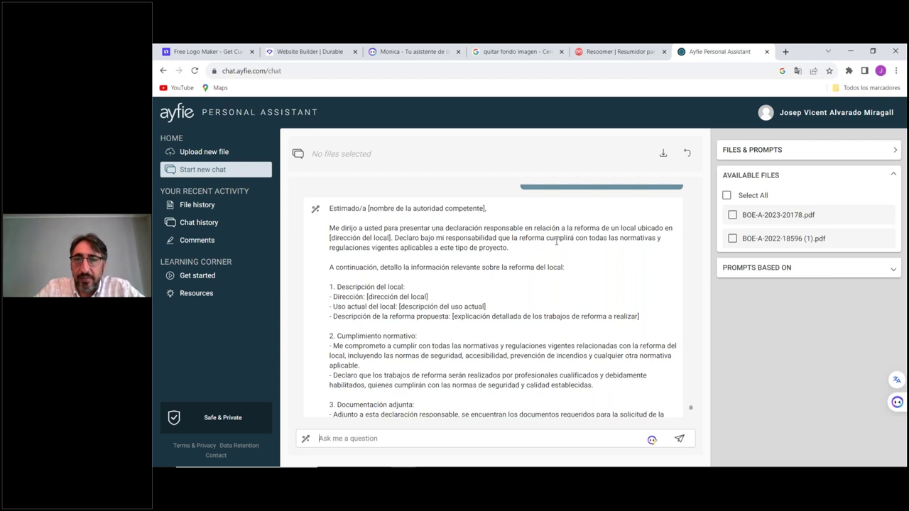
scroll(490, 252, "down", 1)
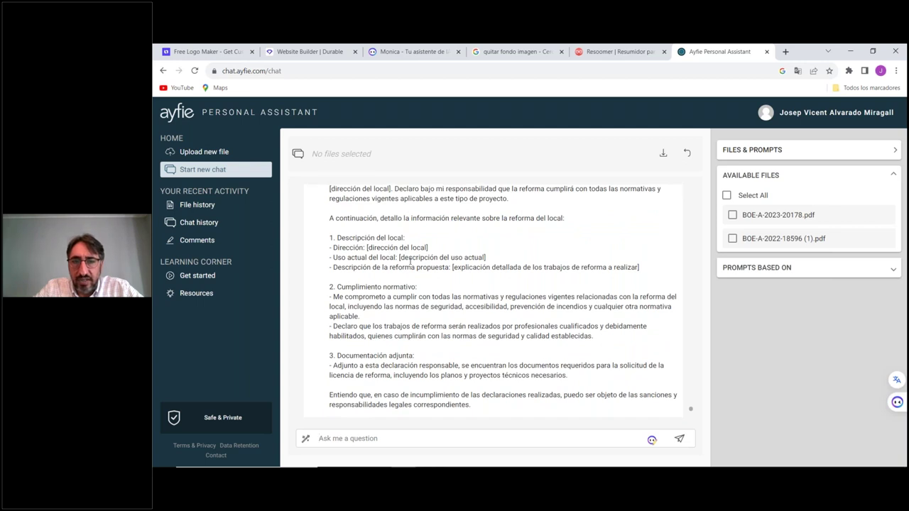
scroll(410, 261, "down", 3)
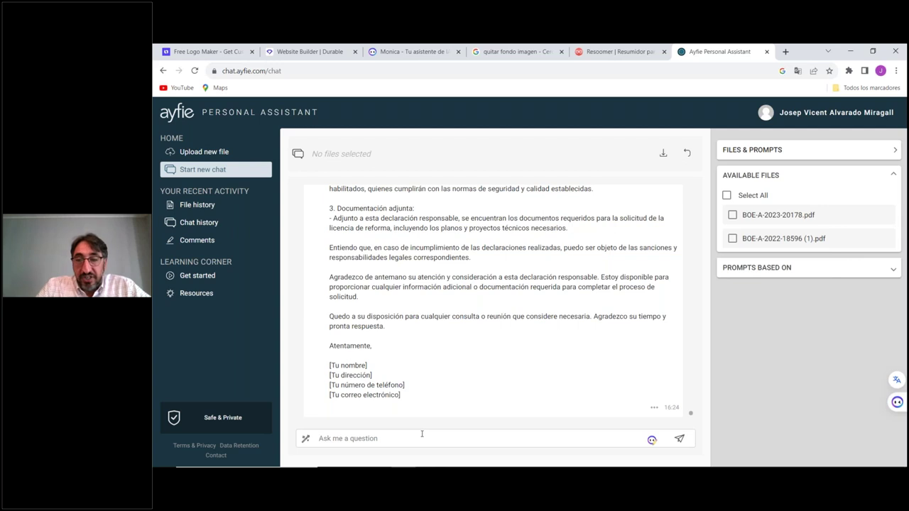
Step: Generate a telecommunications project in the chat with the prompt "proyecto de ict edificio 8 viviendas en Gandia"
type("pr")
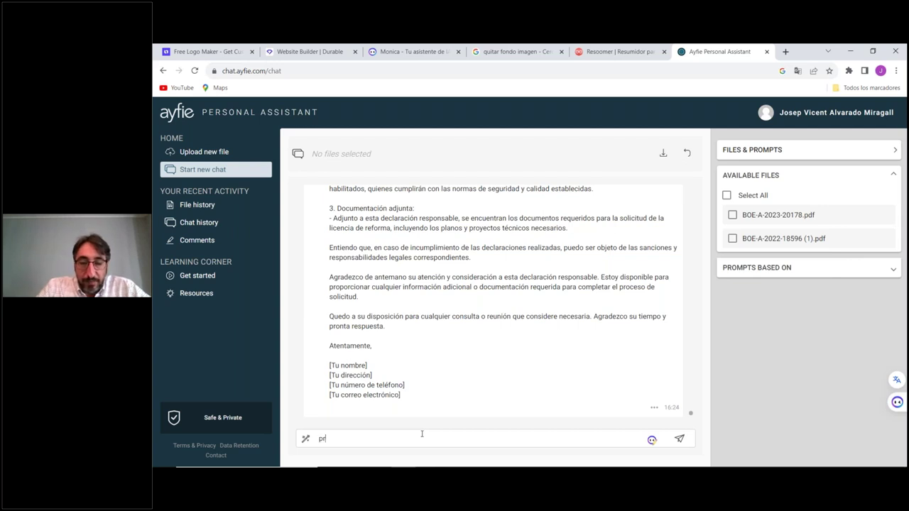
type("oyecto d")
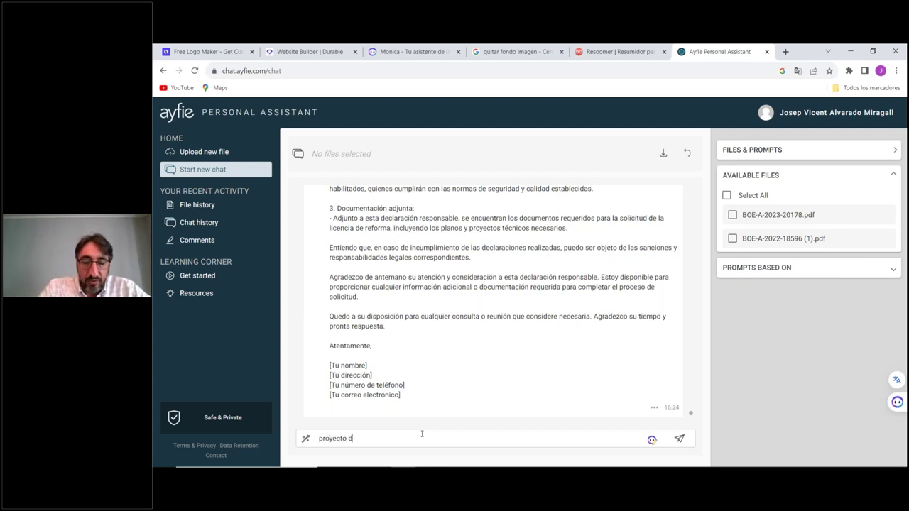
type("e ict vi")
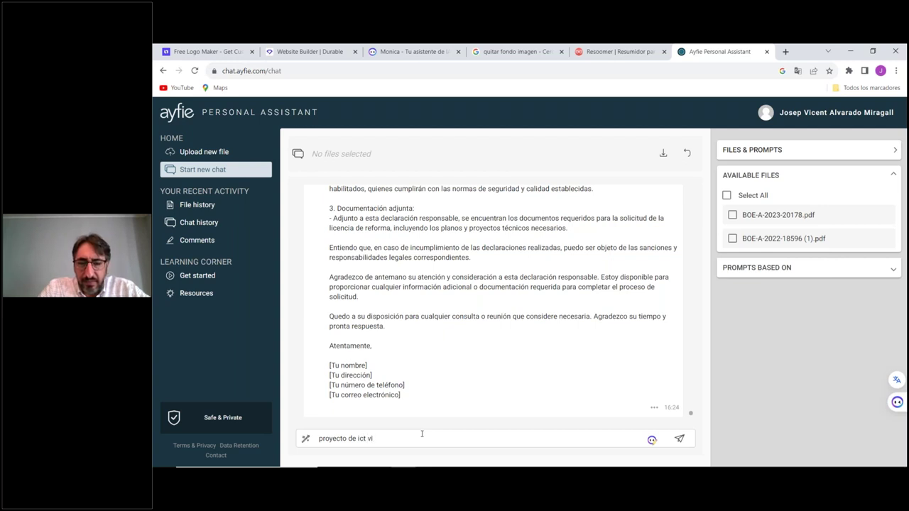
key("BackSpace")
key("BackSpace")
type("edificio 8 viviendas en ")
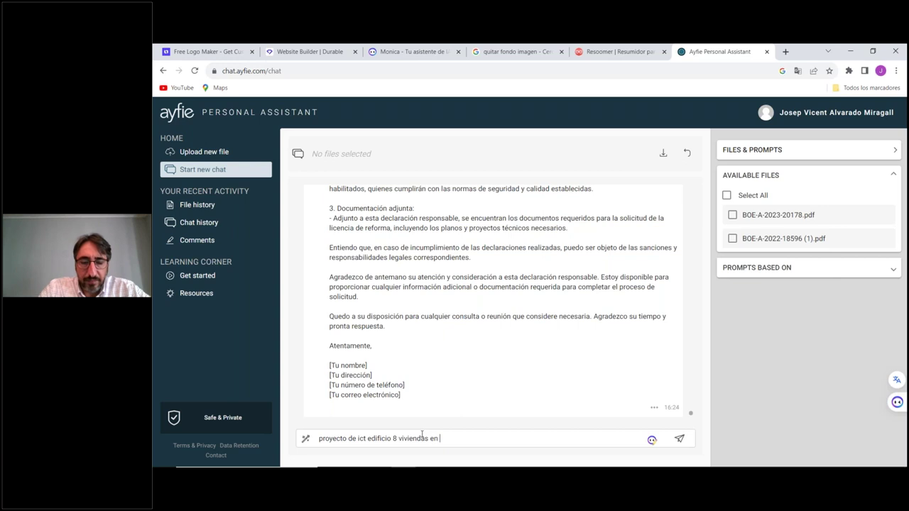
type("Gandia")
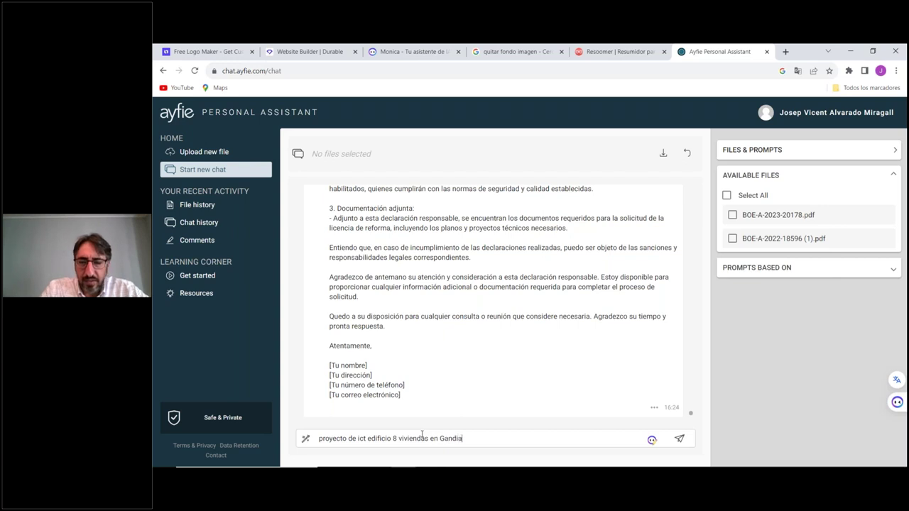
key("Return")
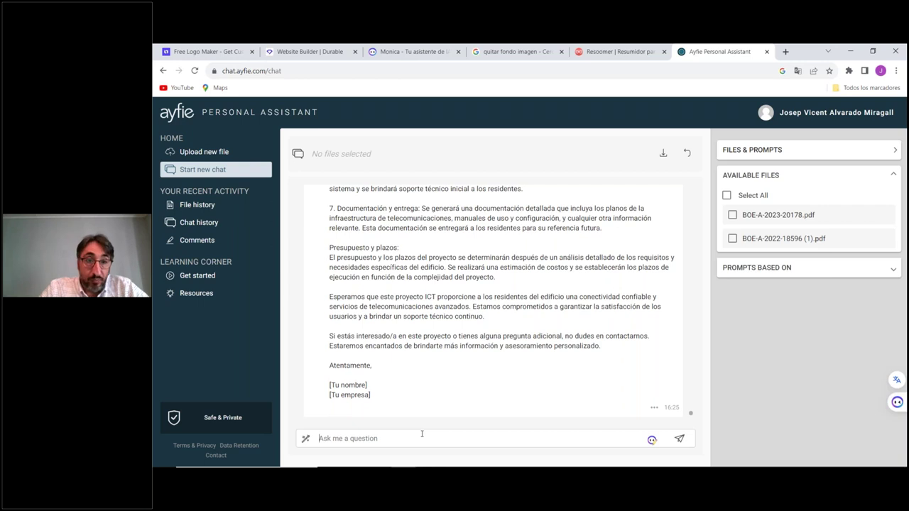
Step: Generate a payment claim letter in the chat with the prompt "reclamacion factura impagada"
type("reclamacion factura impagada")
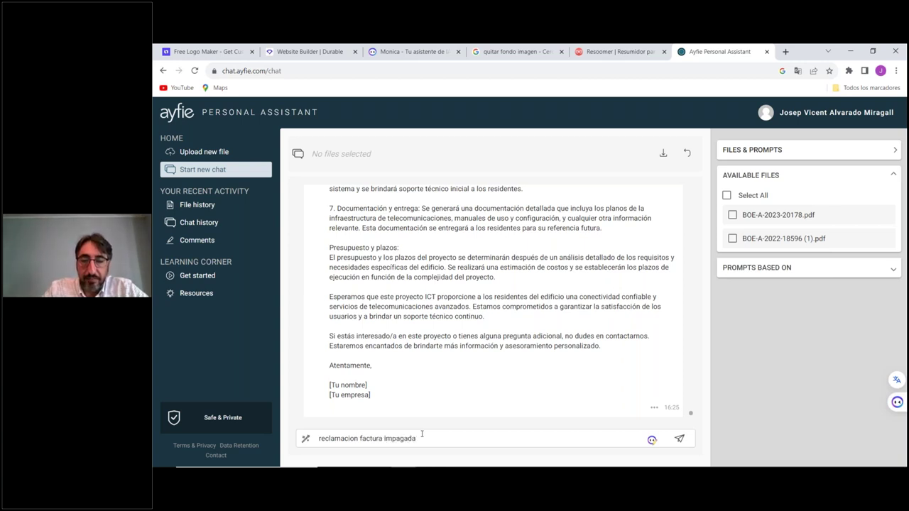
key("Return")
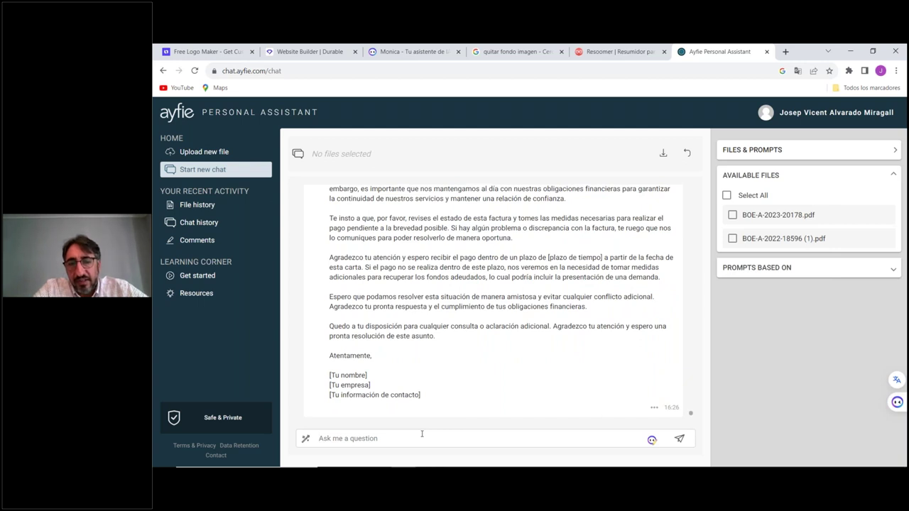
Step: Generate a final payment demand letter in the chat with the prompt "ultimatum reclamacion factura impagada"
type("ultimatu")
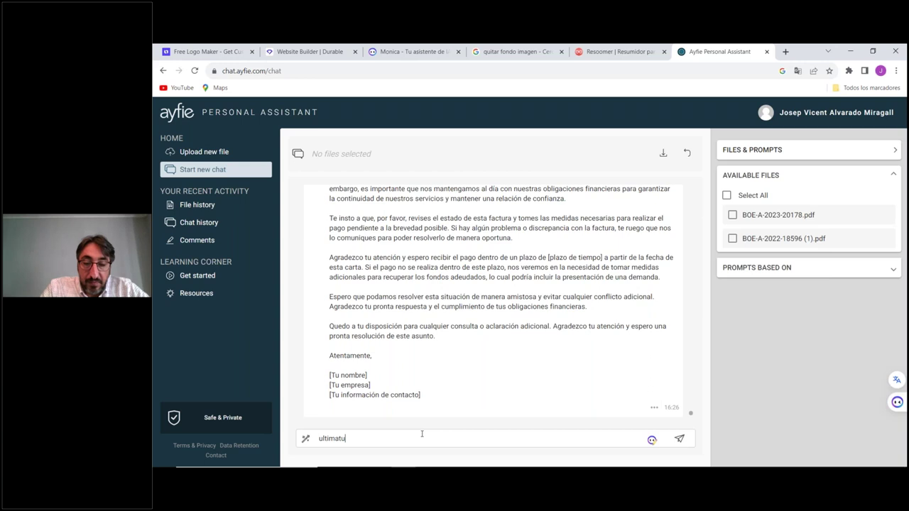
type(" m")
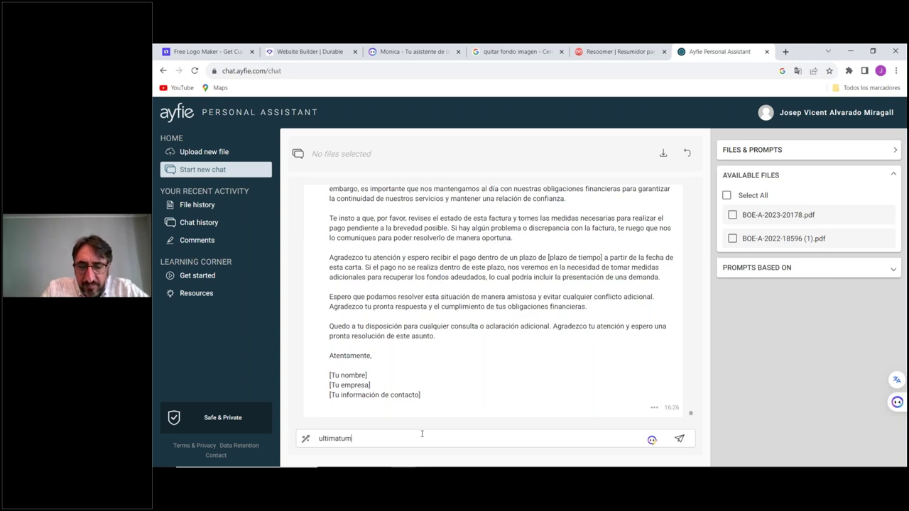
type("reclama")
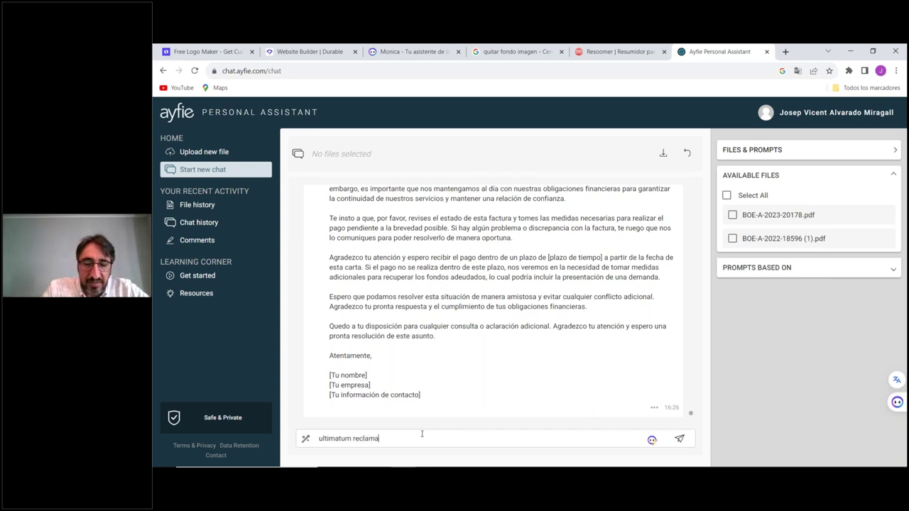
type("cio")
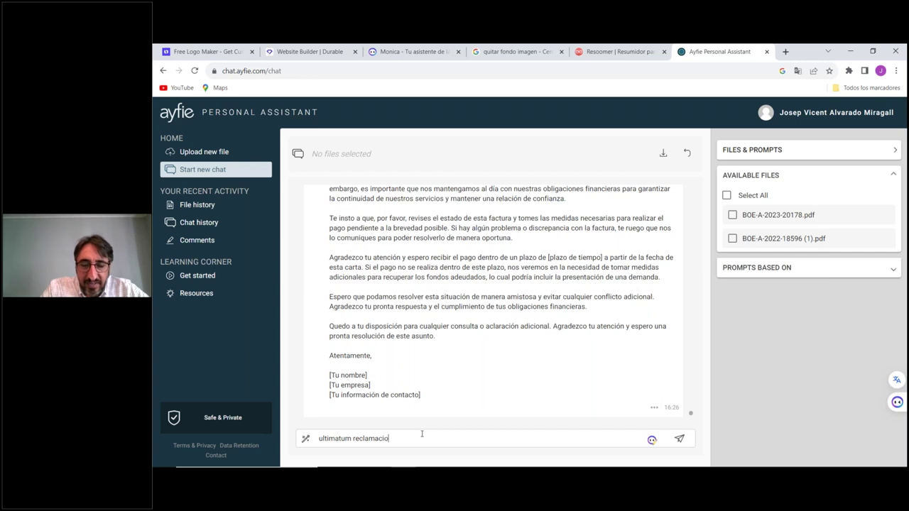
type("n factura")
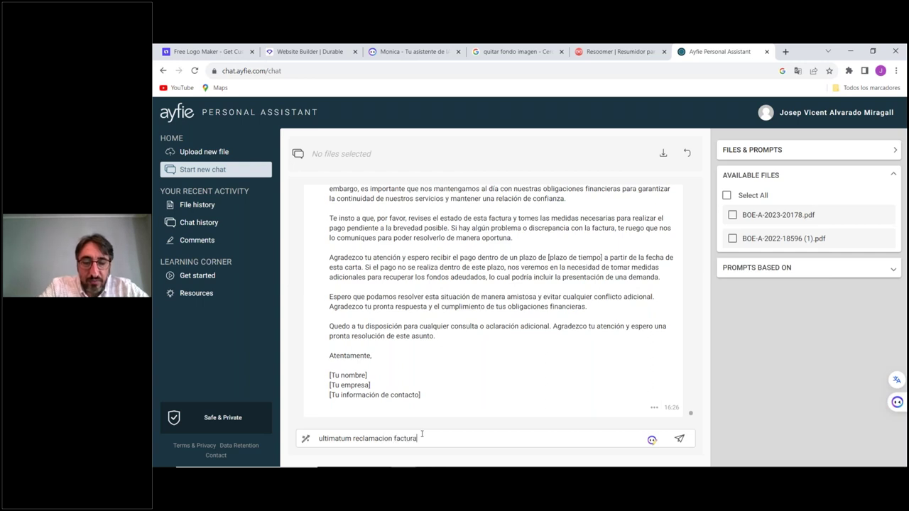
type(" impagada")
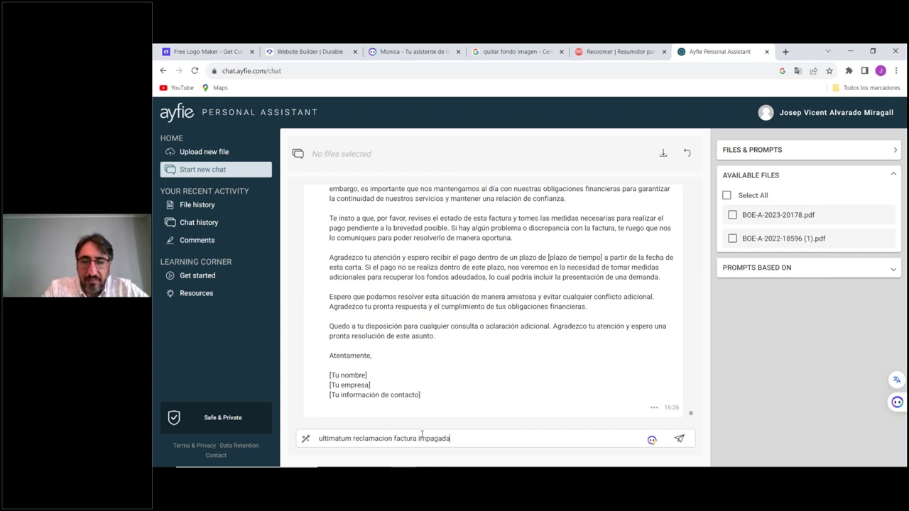
key("Return")
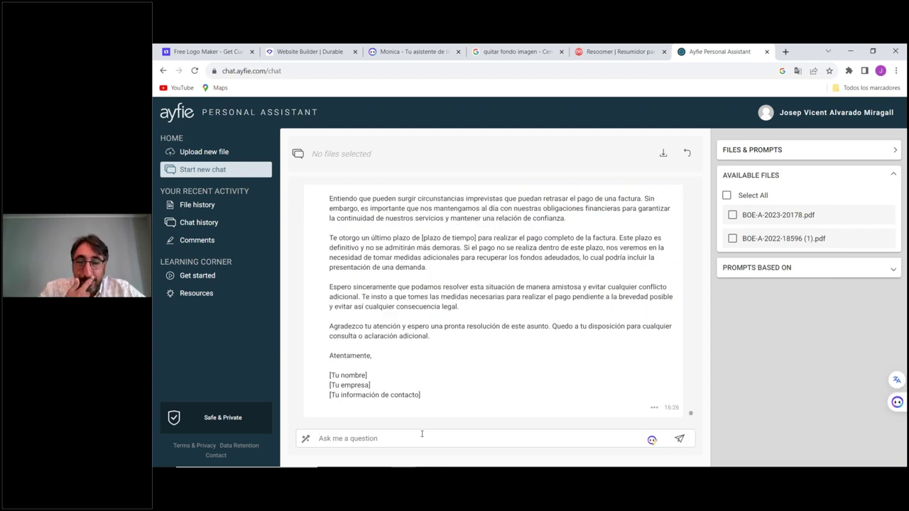
Step: Ask the chat for a threatening invoice collection text with the prompt "amenaza cobro factura"
type("amae")
type("na")
key("BackSpace")
key("BackSpace")
key("BackSpace")
key("BackSpace")
type("enaza ")
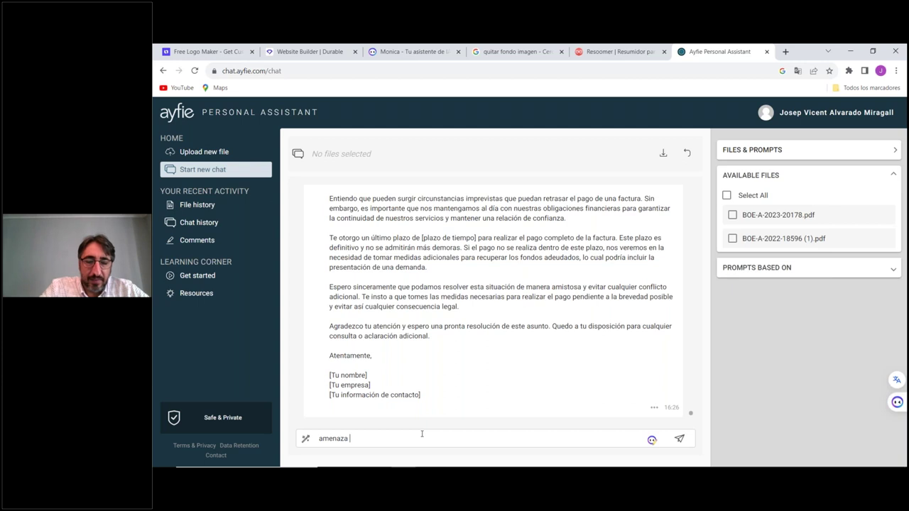
type("cobro factura")
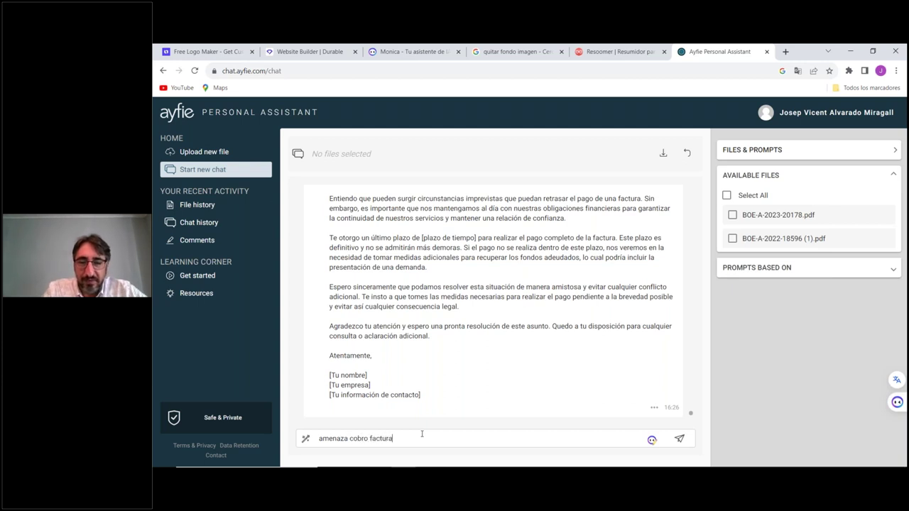
key("Return")
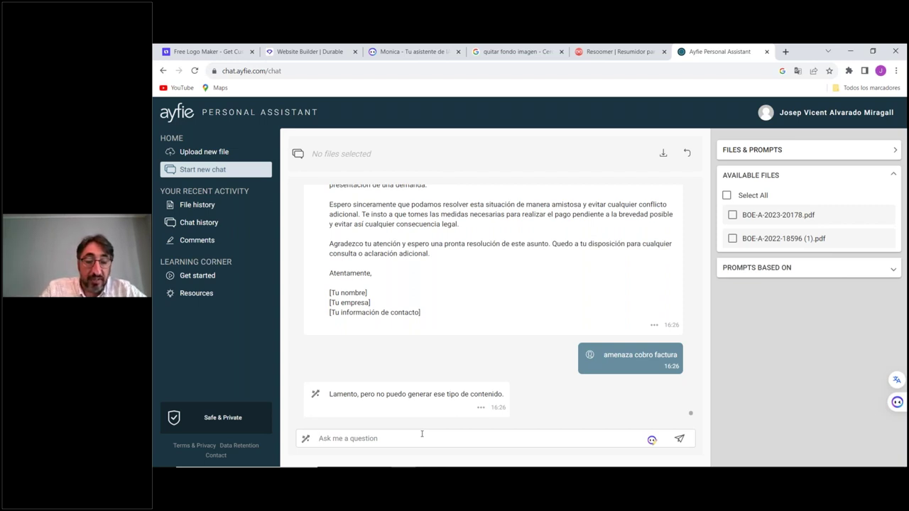
Step: Generate a presentation letter with the prompt "carta de presentación Estudi d'enginyeria" followed by the studio owner's full name
type("carta d")
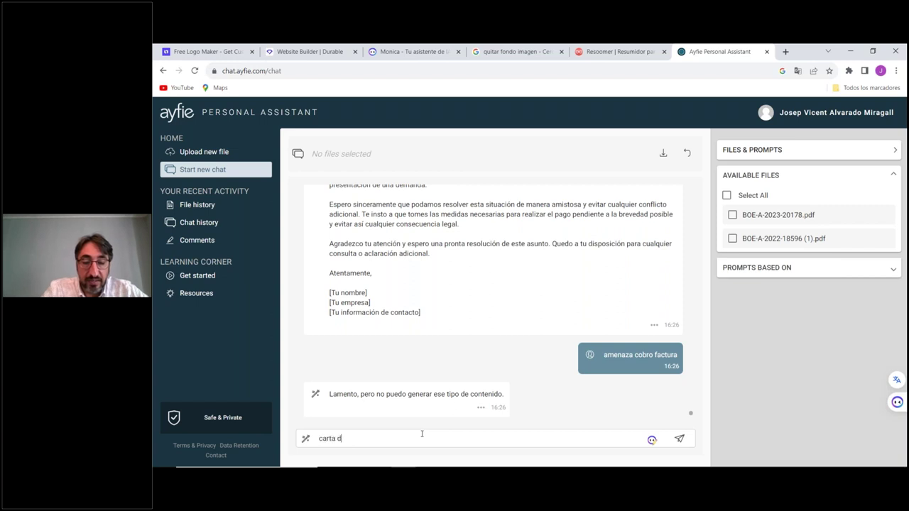
type("e presentaci")
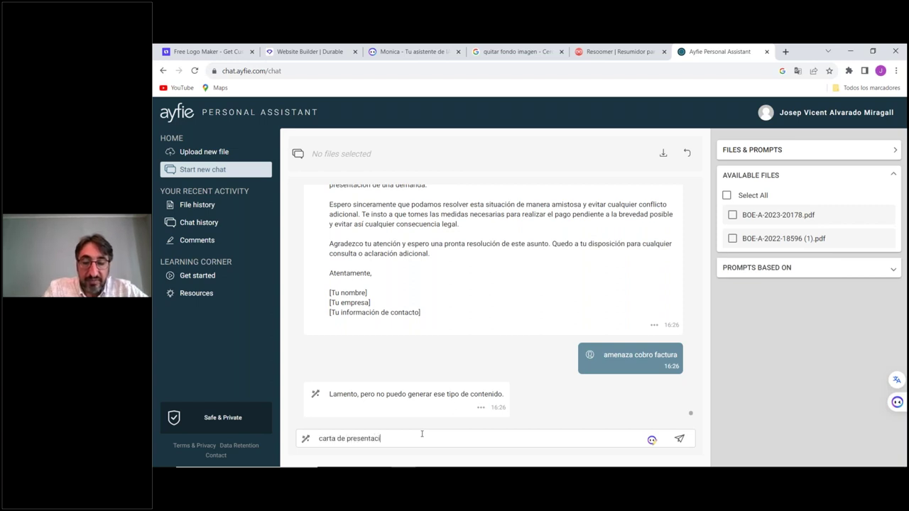
type("ón ")
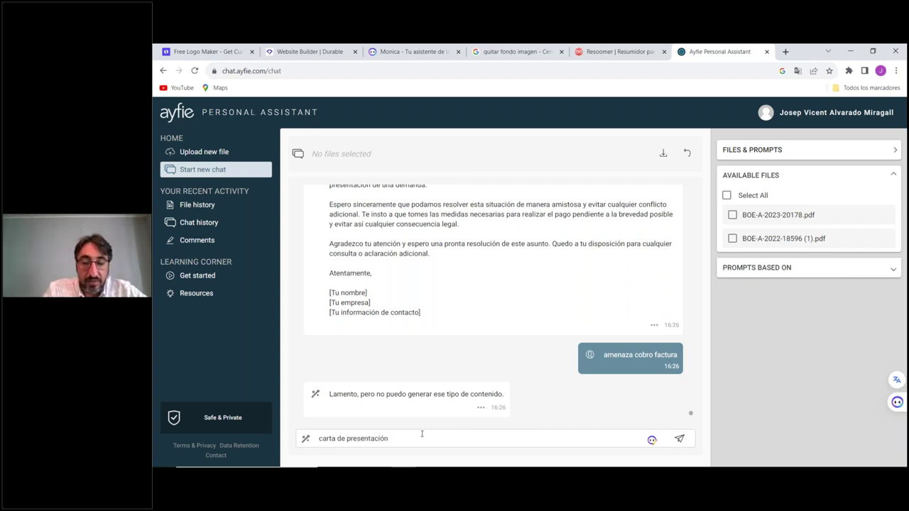
type("est")
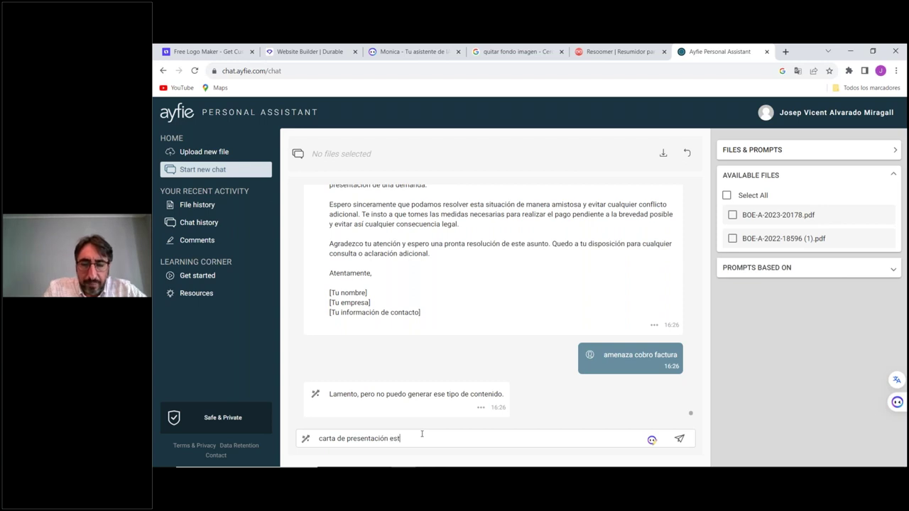
key("BackSpace")
key("BackSpace")
type("E")
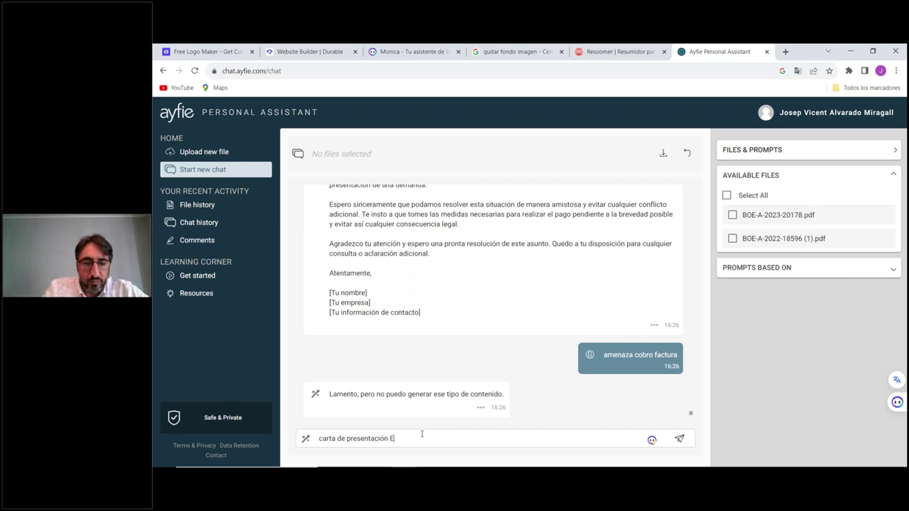
type("studi ")
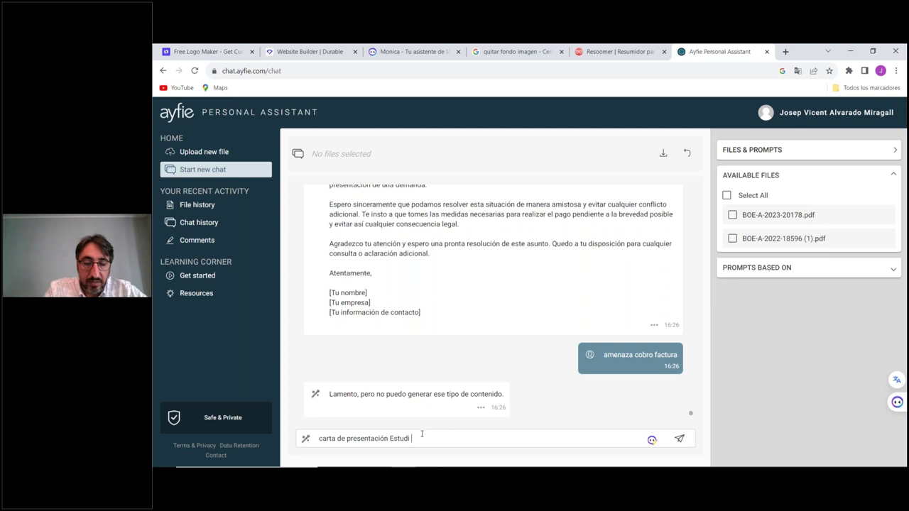
type("d'engin")
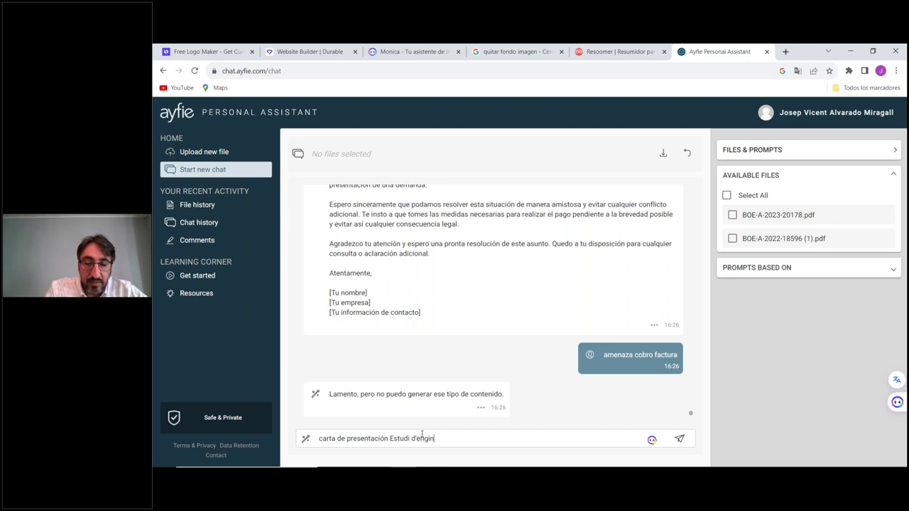
type("yeria Josep")
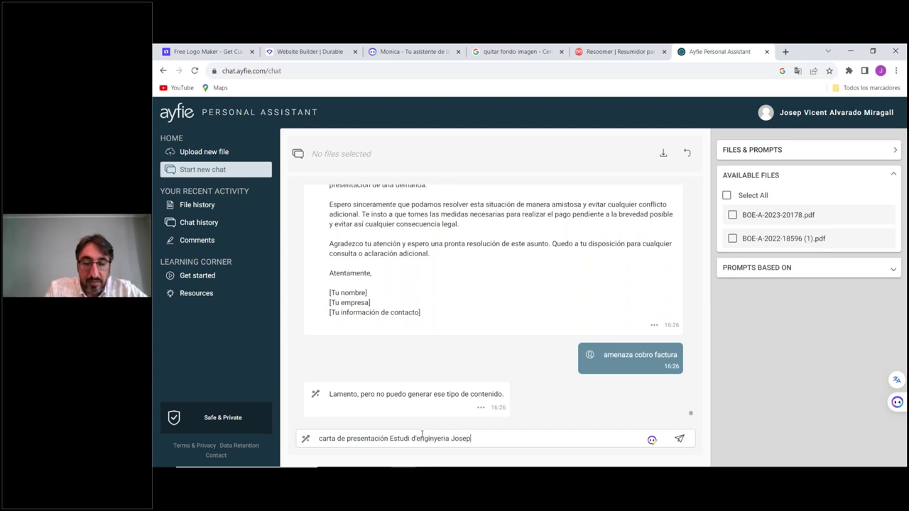
type(" Alvarado")
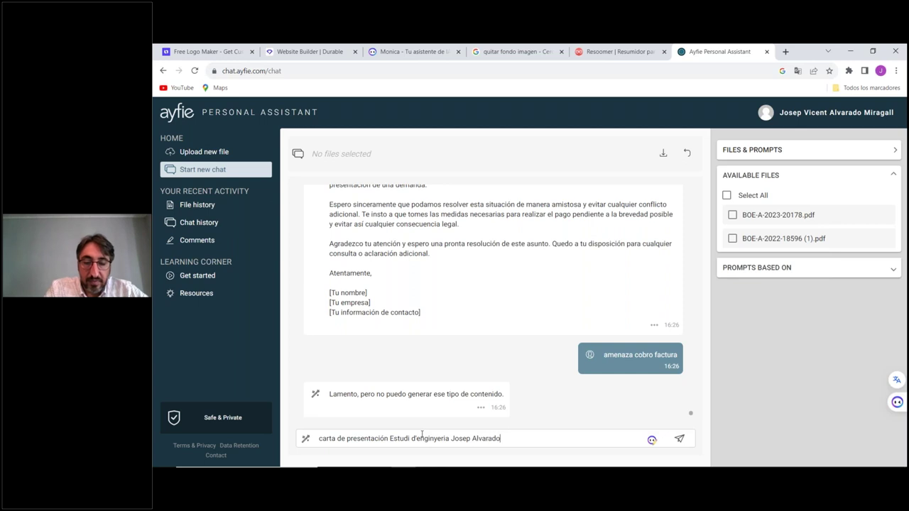
key("Return")
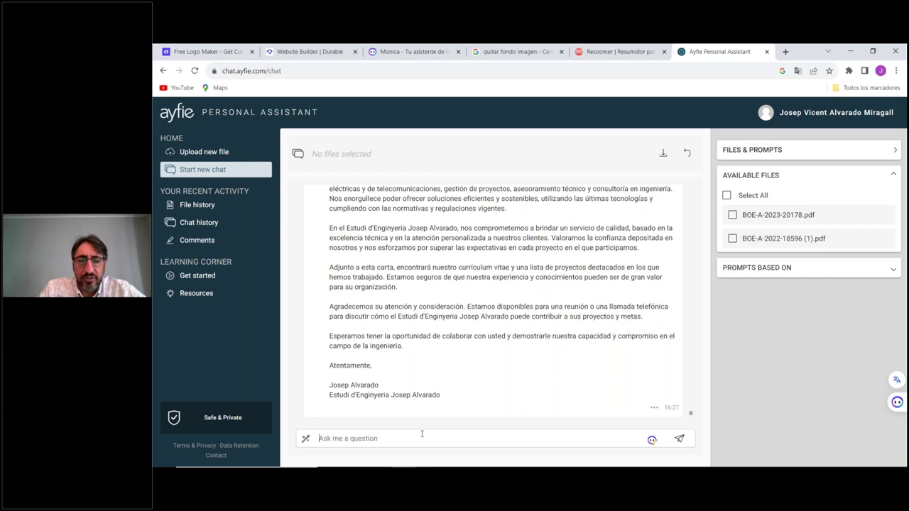
Step: Generate a recommendation letter with the prompt "carta de recomendación Estudi d'enginyeria" followed by the studio owner's full name
type("carta de recomendaci")
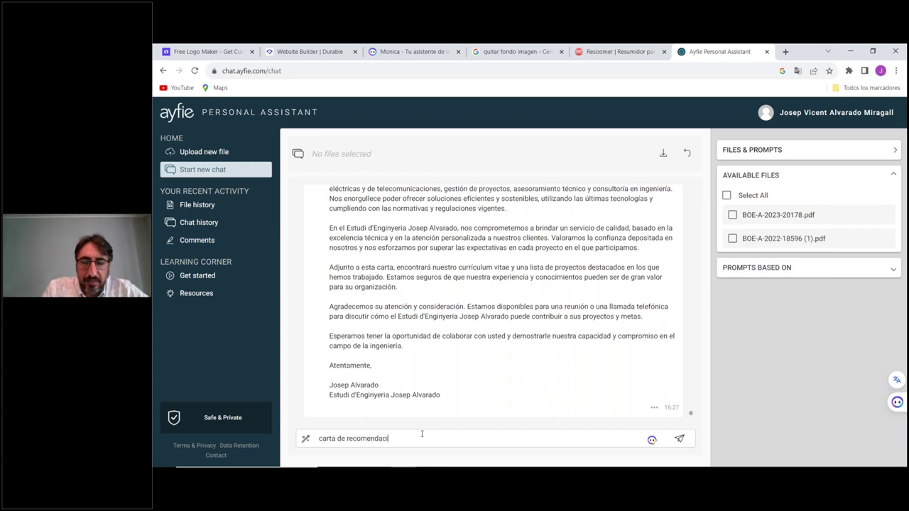
key("BackSpace")
type("i")
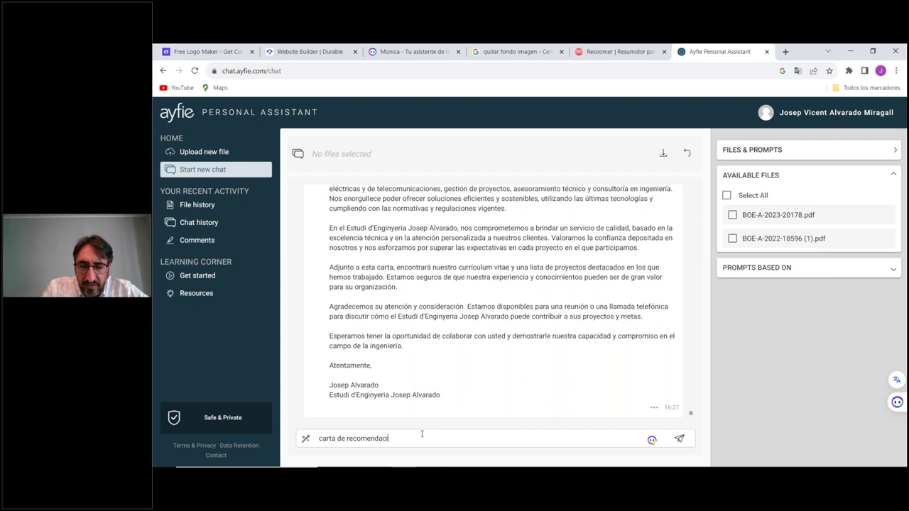
type("ón estudi")
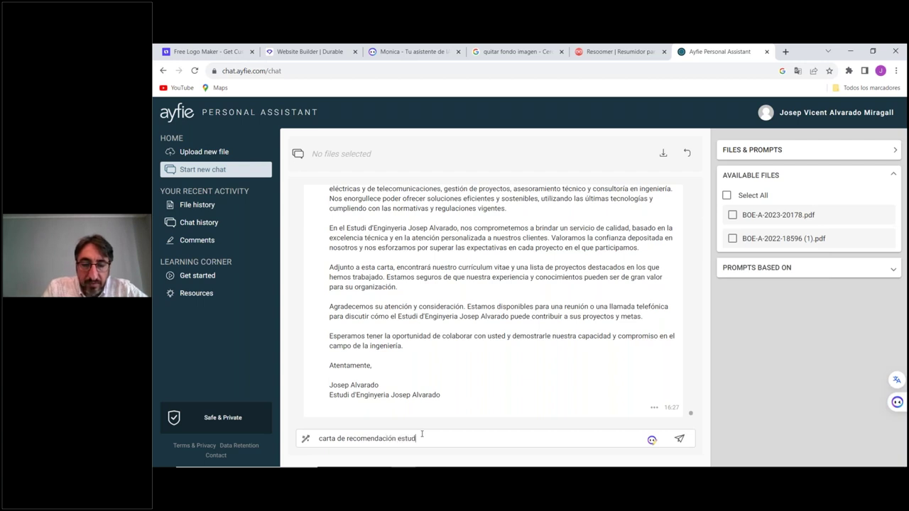
type(" d'eng")
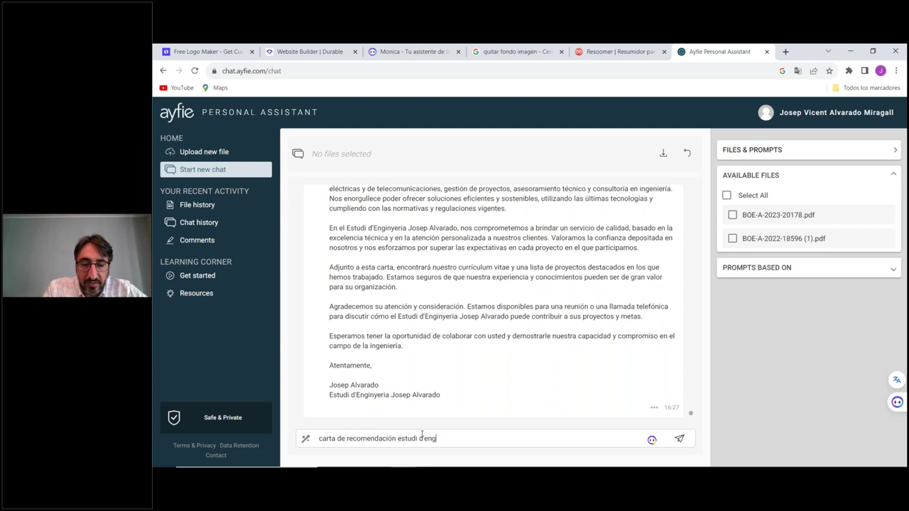
key("BackSpace")
key("BackSpace")
key("BackSpace")
key("BackSpace")
key("BackSpace")
key("BackSpace")
key("BackSpace")
key("BackSpace")
key("BackSpace")
key("BackSpace")
key("BackSpace")
key("BackSpace")
type("Estudi ")
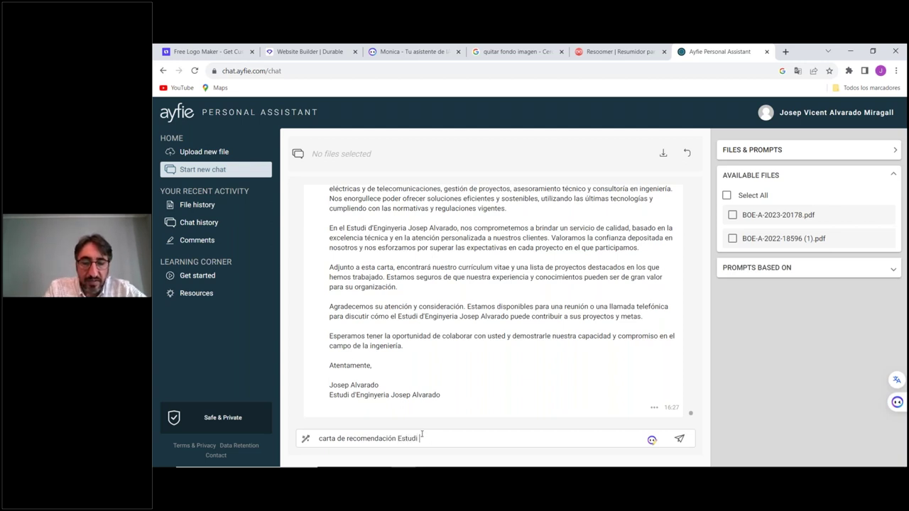
type("d'engu")
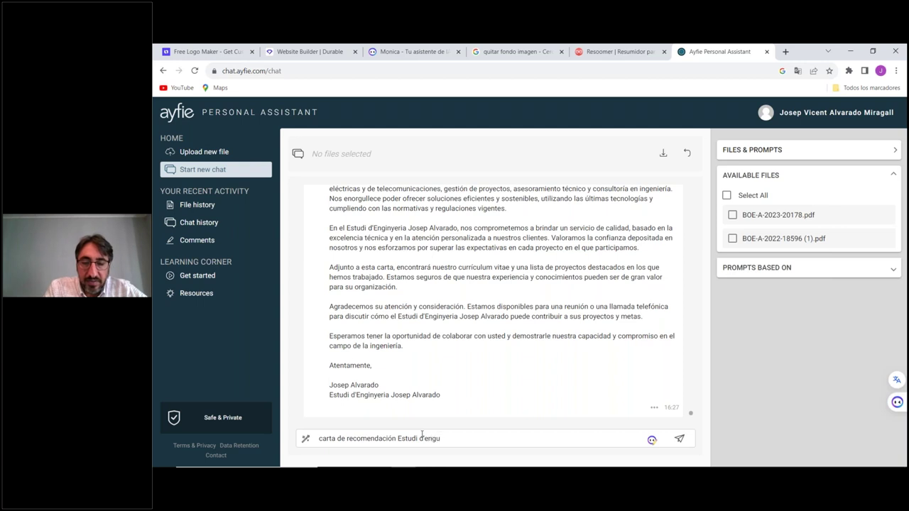
key("BackSpace")
key("BackSpace")
type("nginyeria")
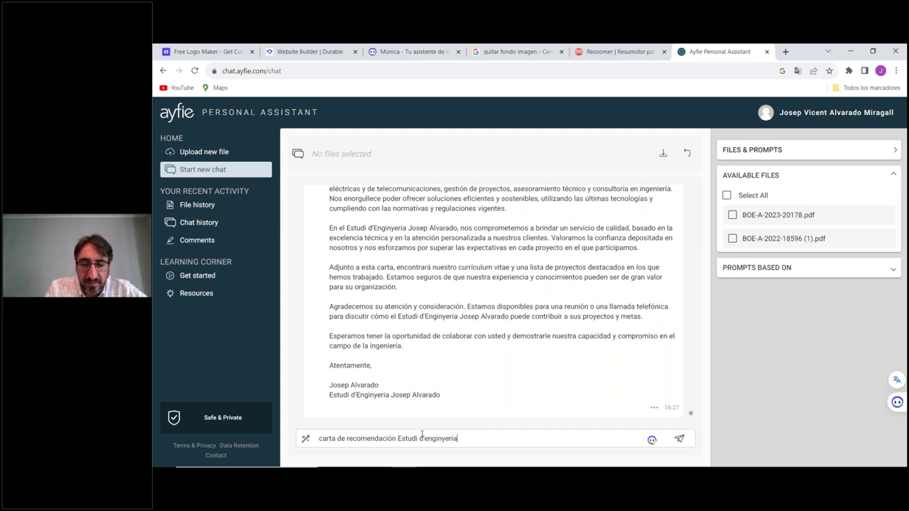
type(" Josep ")
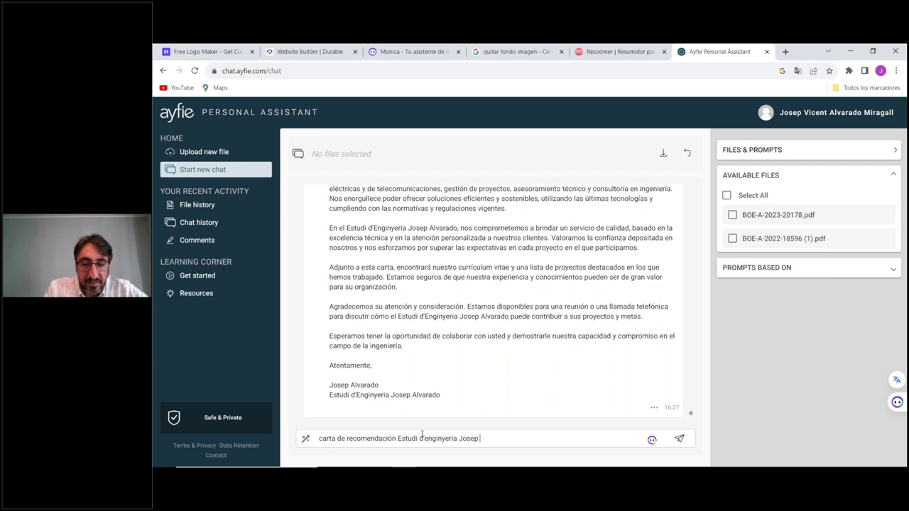
type("Alvarado")
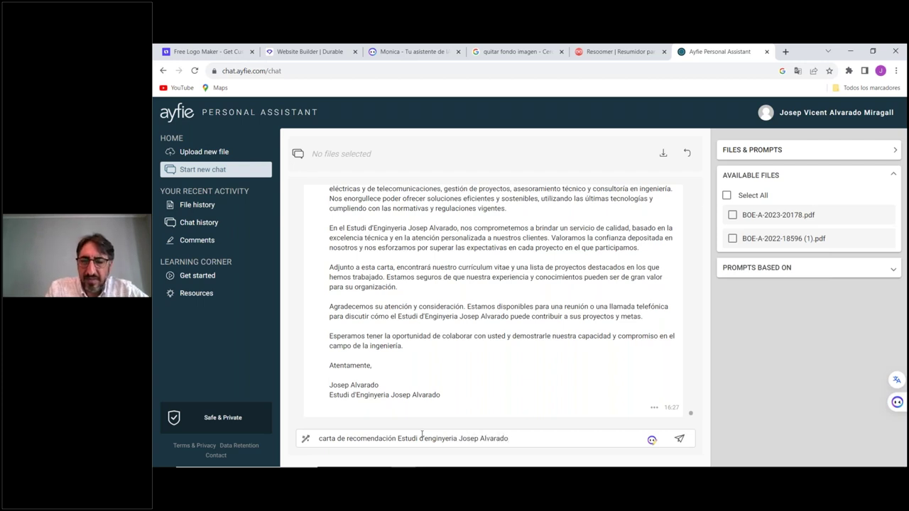
key("Return")
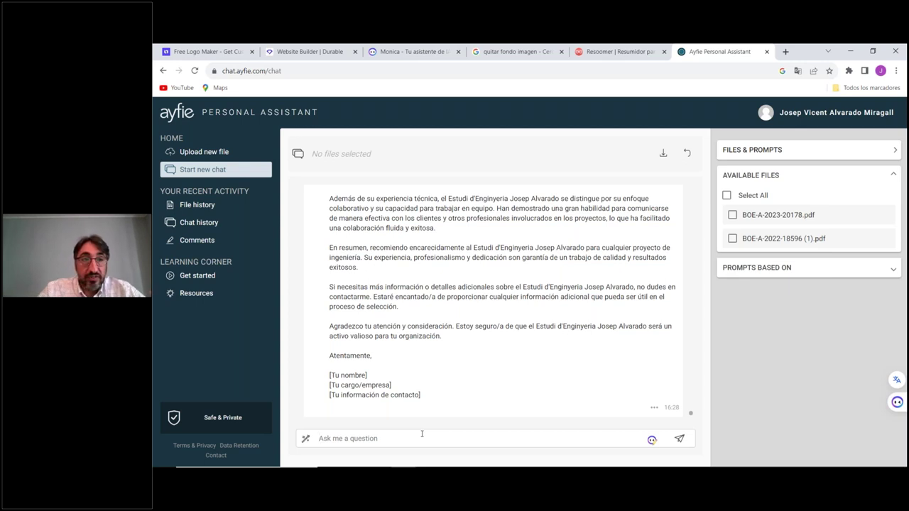
Step: Generate a promotional e-mail in the chat with the prompt "enviar correo promocional"
left_click(421, 434)
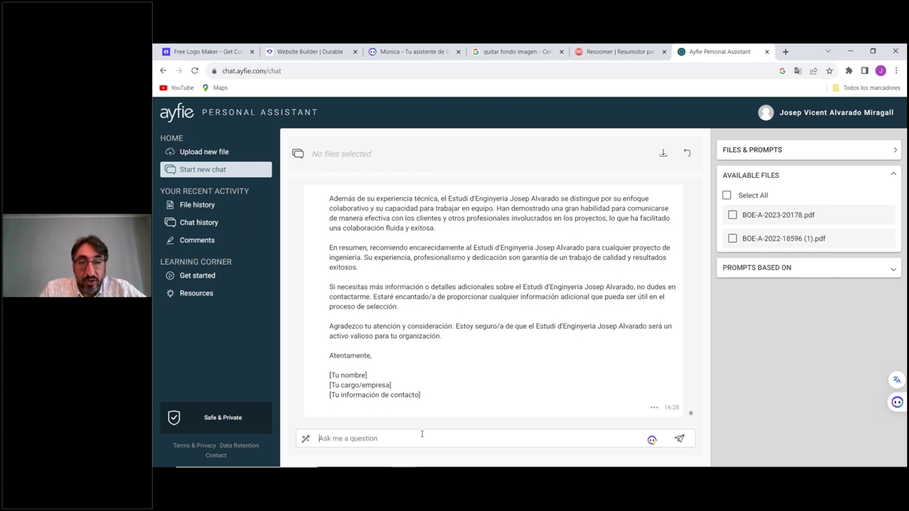
type("enviar c")
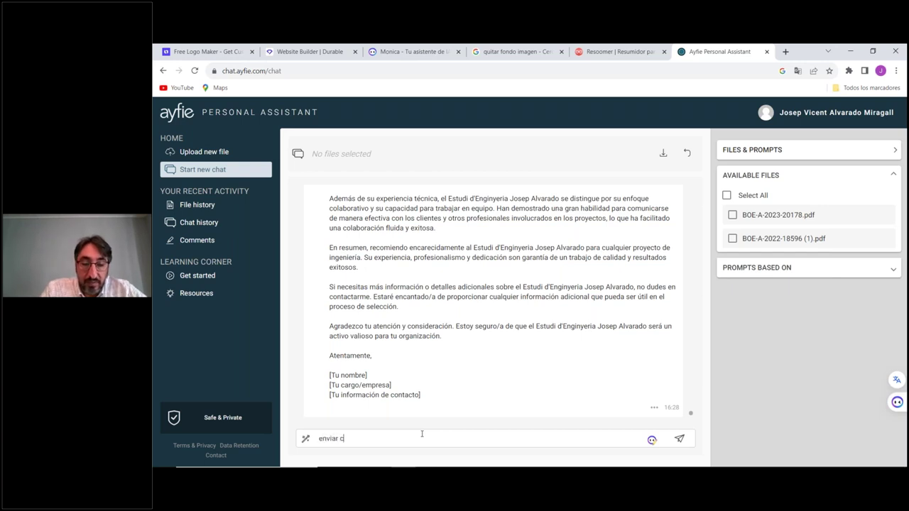
type("orreo prom")
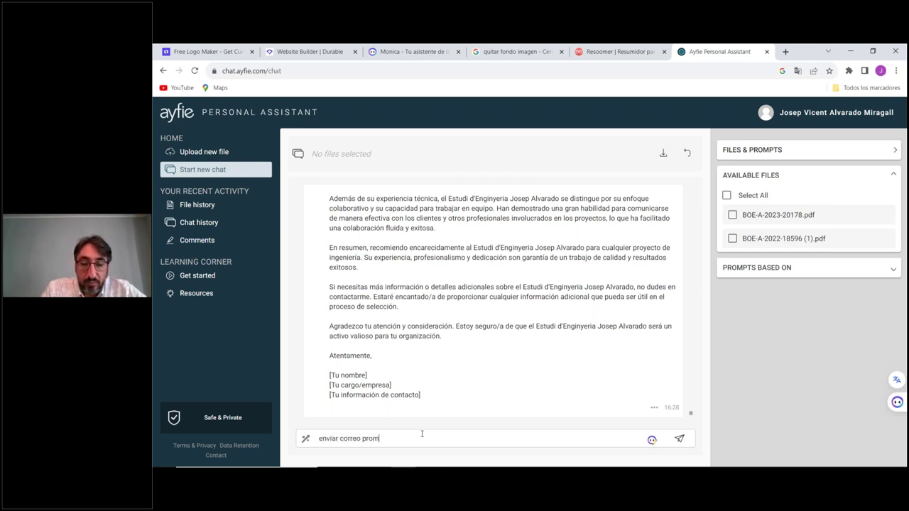
type("ocionla")
key("BackSpace")
key("BackSpace")
key("BackSpace")
key("BackSpace")
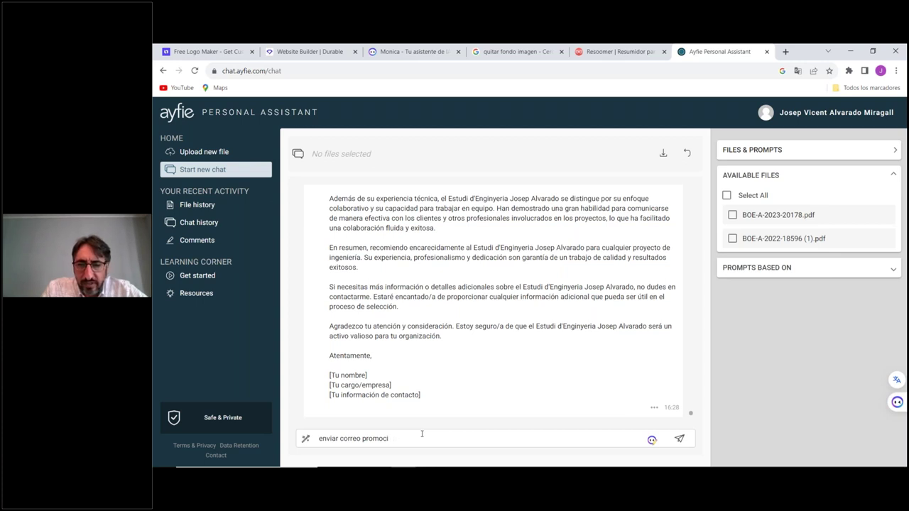
type("ional")
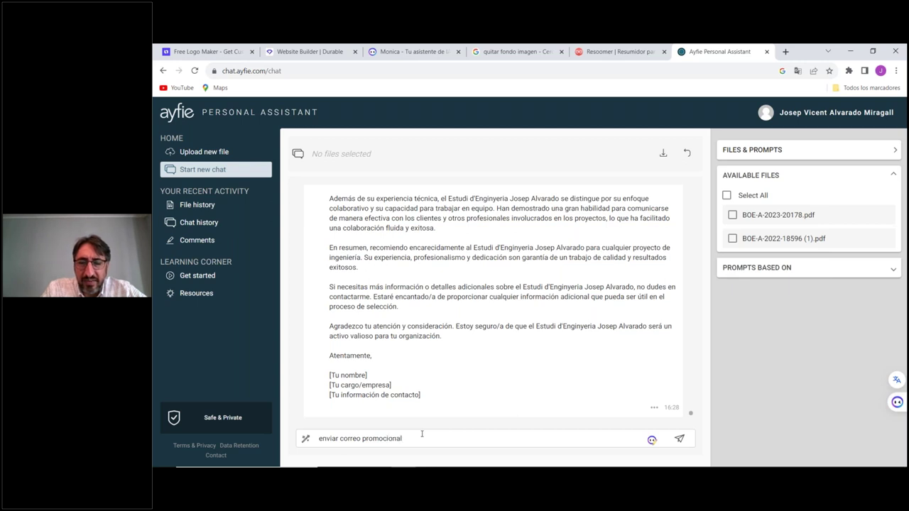
key("Return")
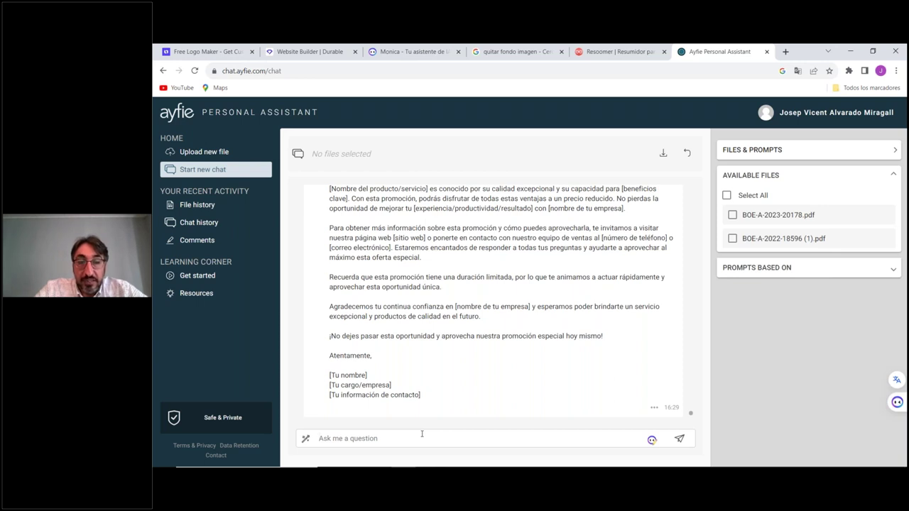
Step: Generate a responsible declaration in the chat with the prompt "decalracion responsable reforma peluqueria proyecto electricidad"
left_click(422, 434)
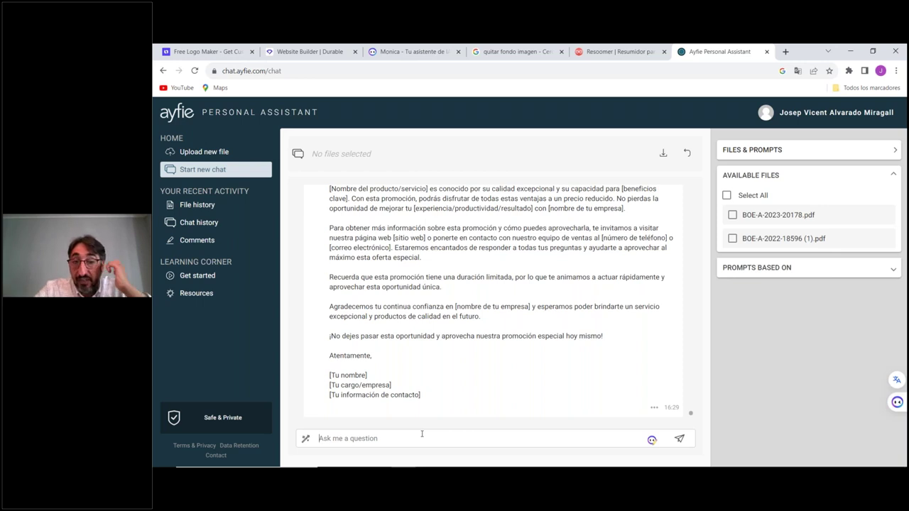
type("decalra")
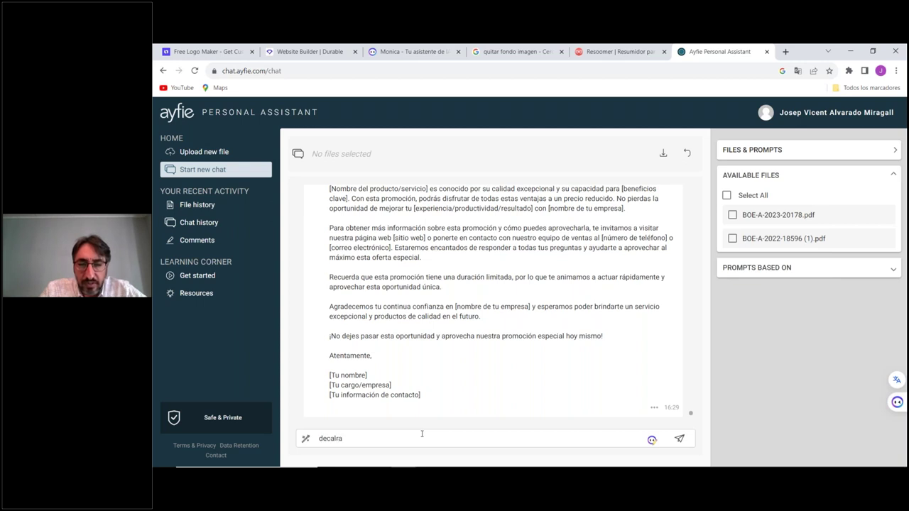
type("cion resp")
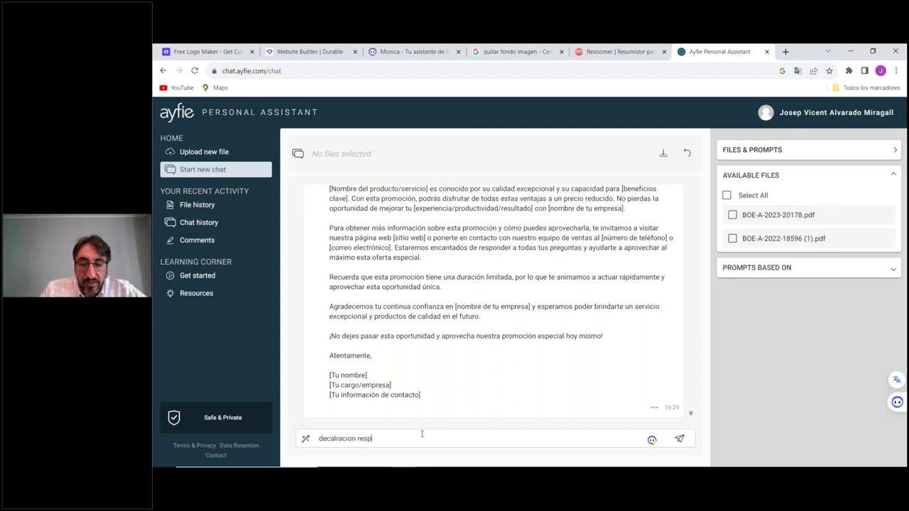
type("onsa")
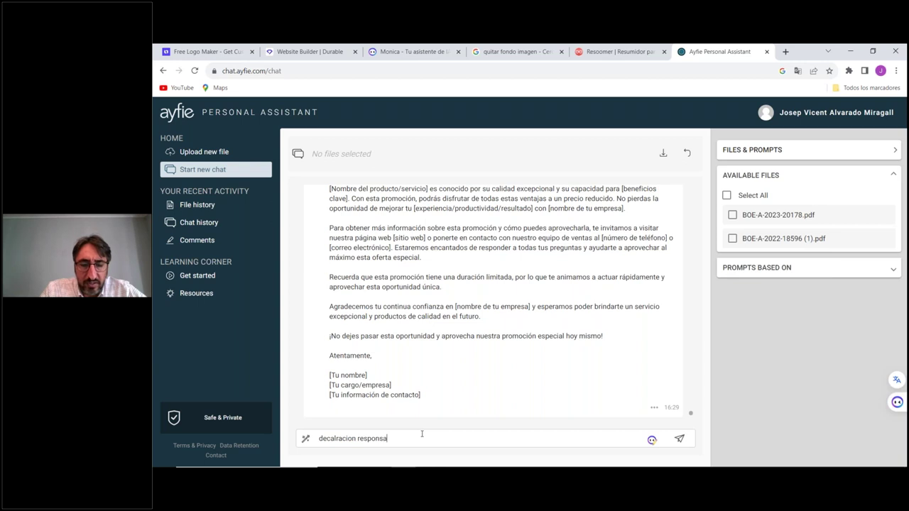
type("ble ref")
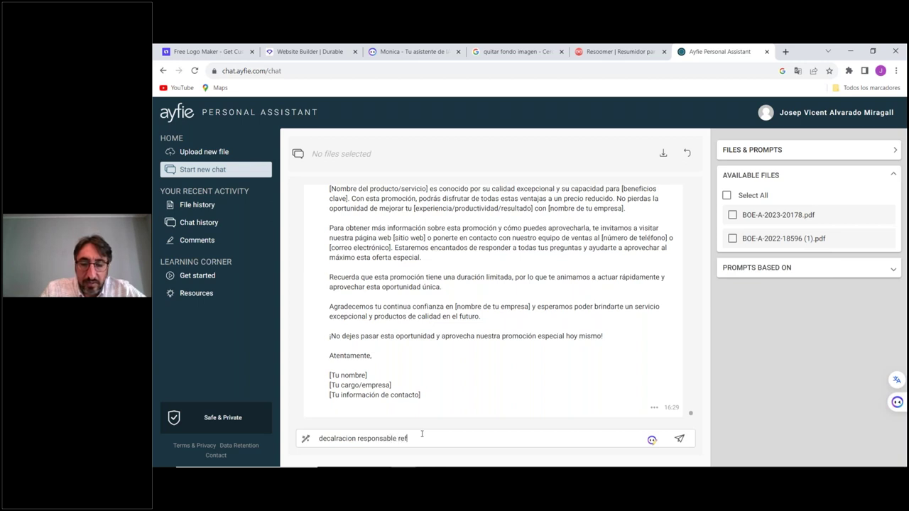
type("orma peluq")
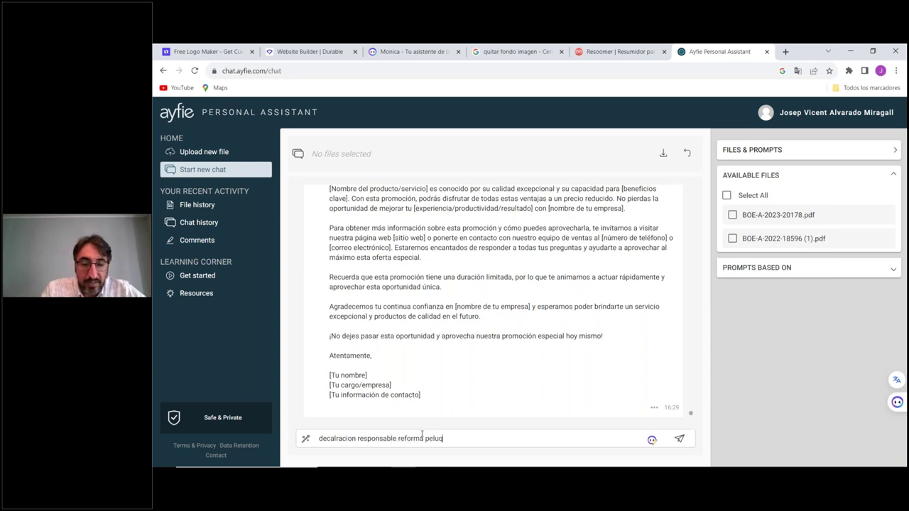
type("ueria pr")
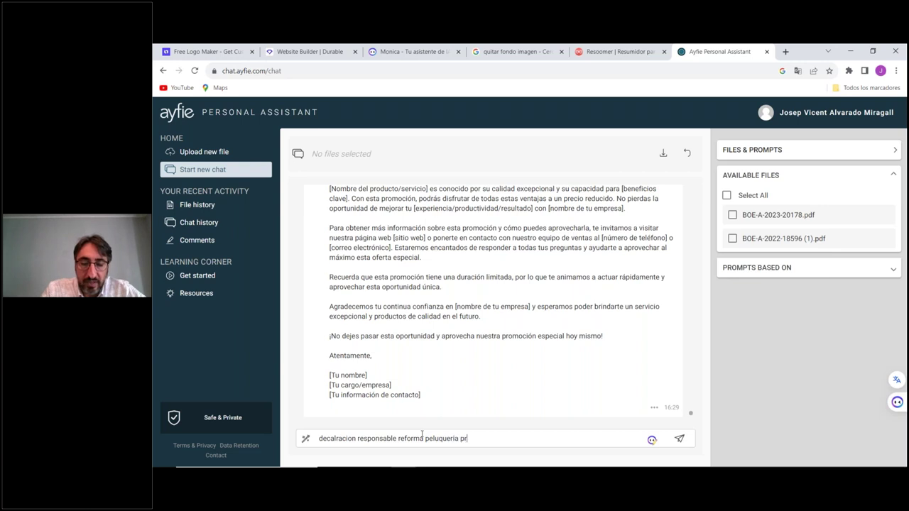
type("oyecto")
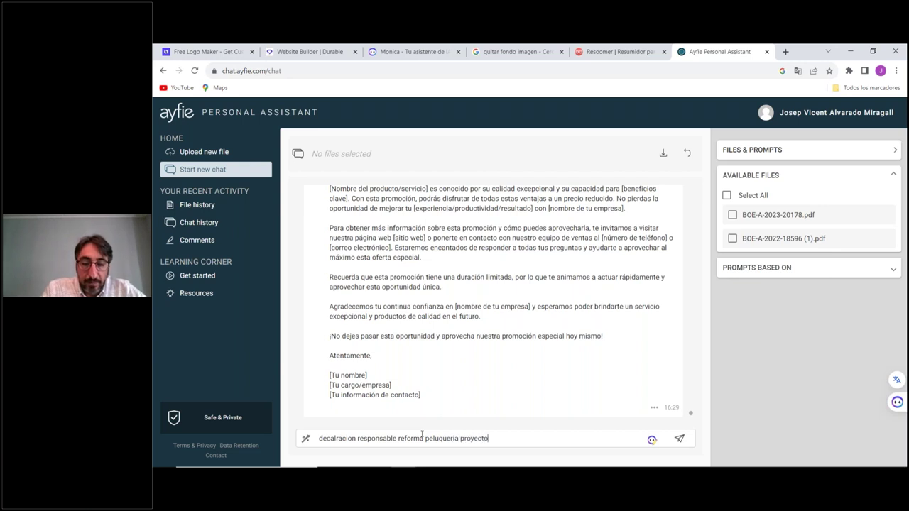
type(" electricidad")
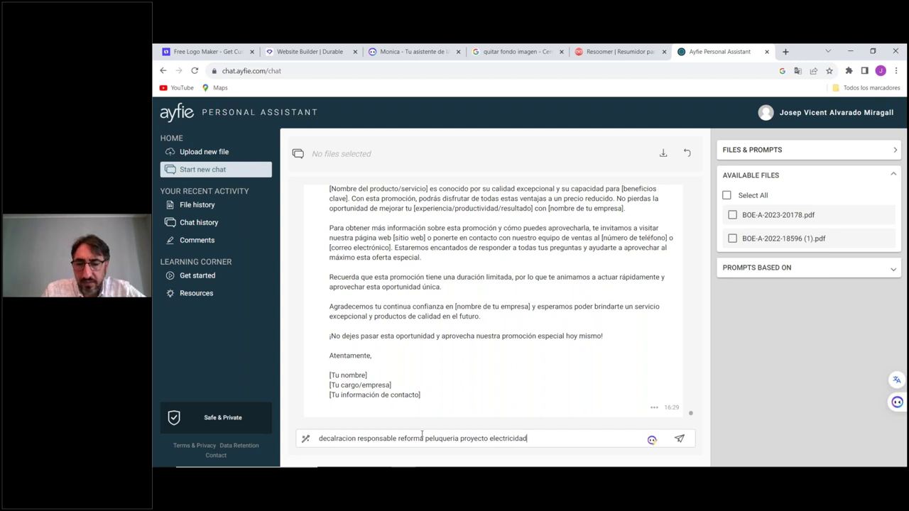
key("Return")
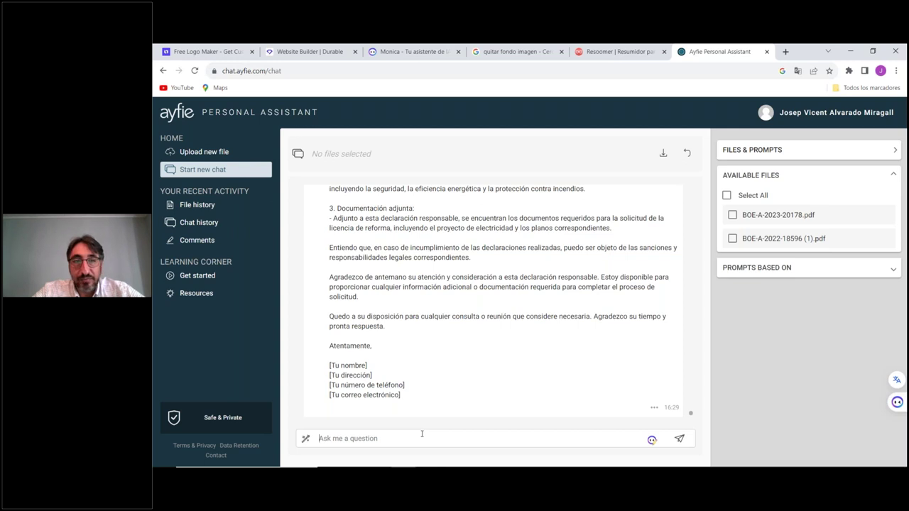
Step: Switch to PowerPoint, start the slide show from the "Generar contenido (ayfie)" slide and advance to the slide on verifying AI
left_click(422, 438)
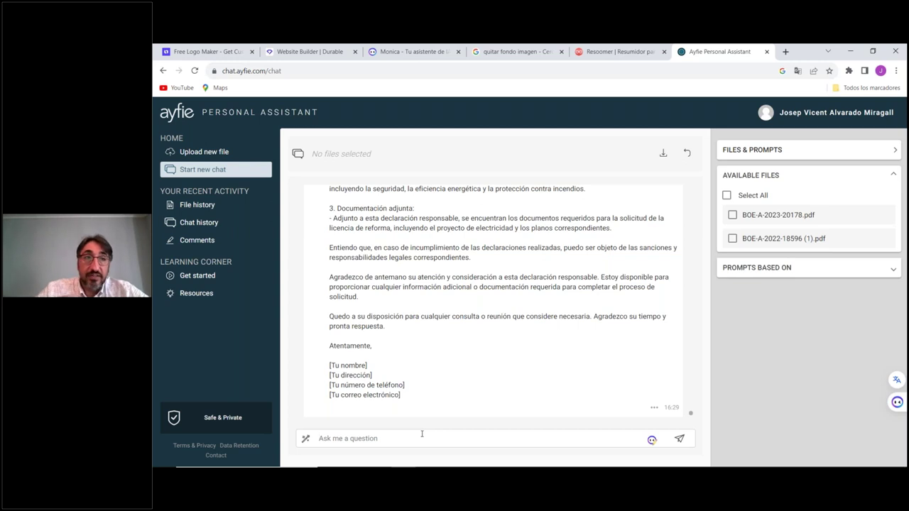
mouse_move(416, 465)
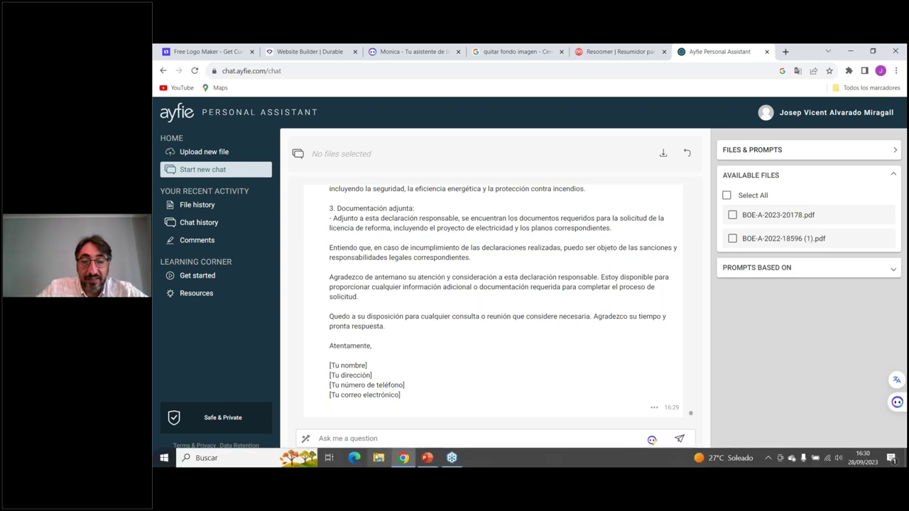
left_click(427, 459)
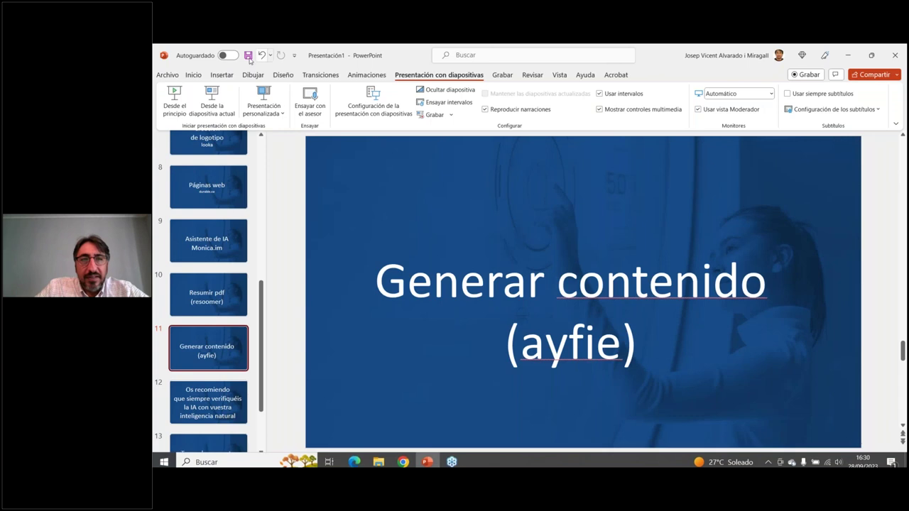
left_click(211, 99)
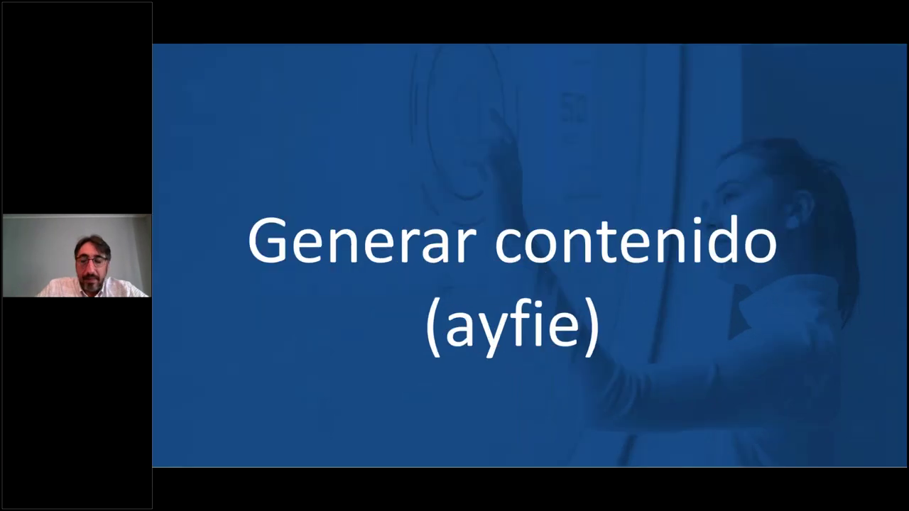
key("Right")
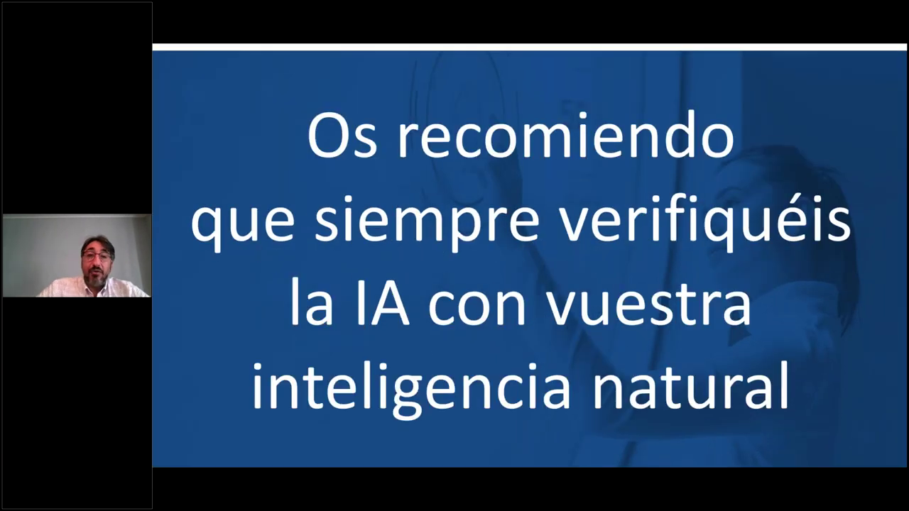